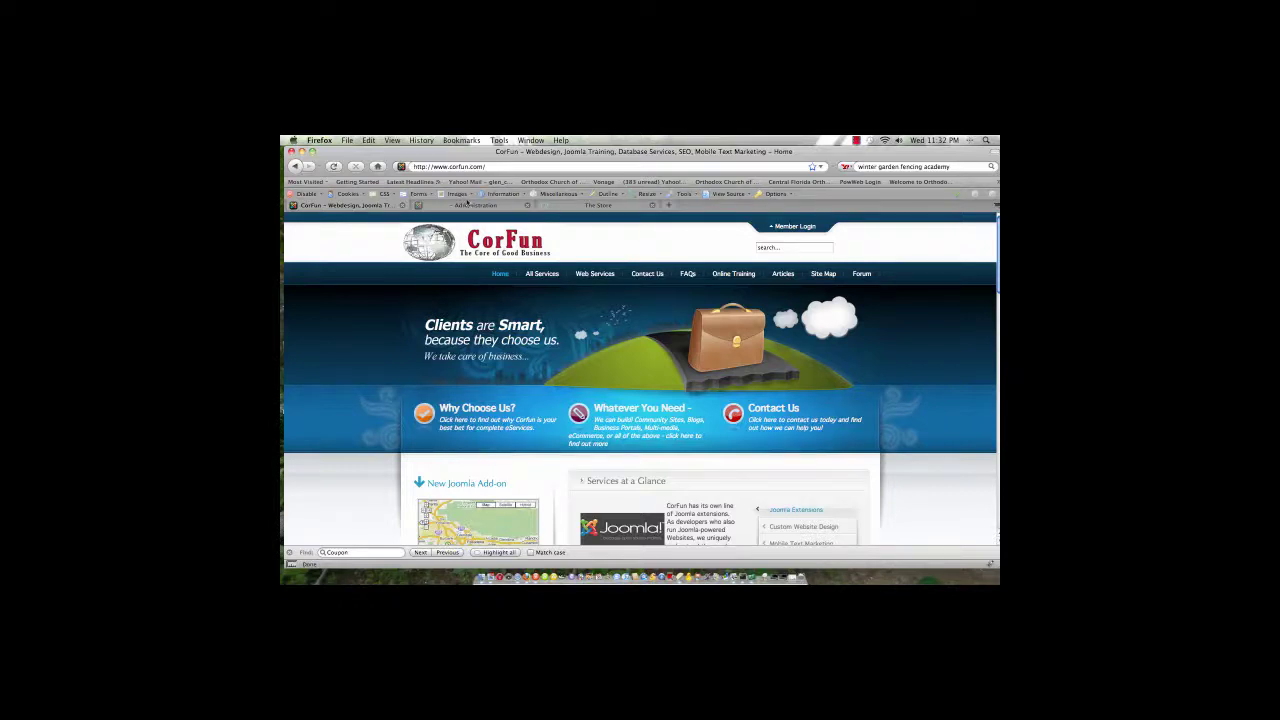
Step: Go to Components > VirtueMart, collapse the Admin menu and expand the Shopper menu
click(468, 205)
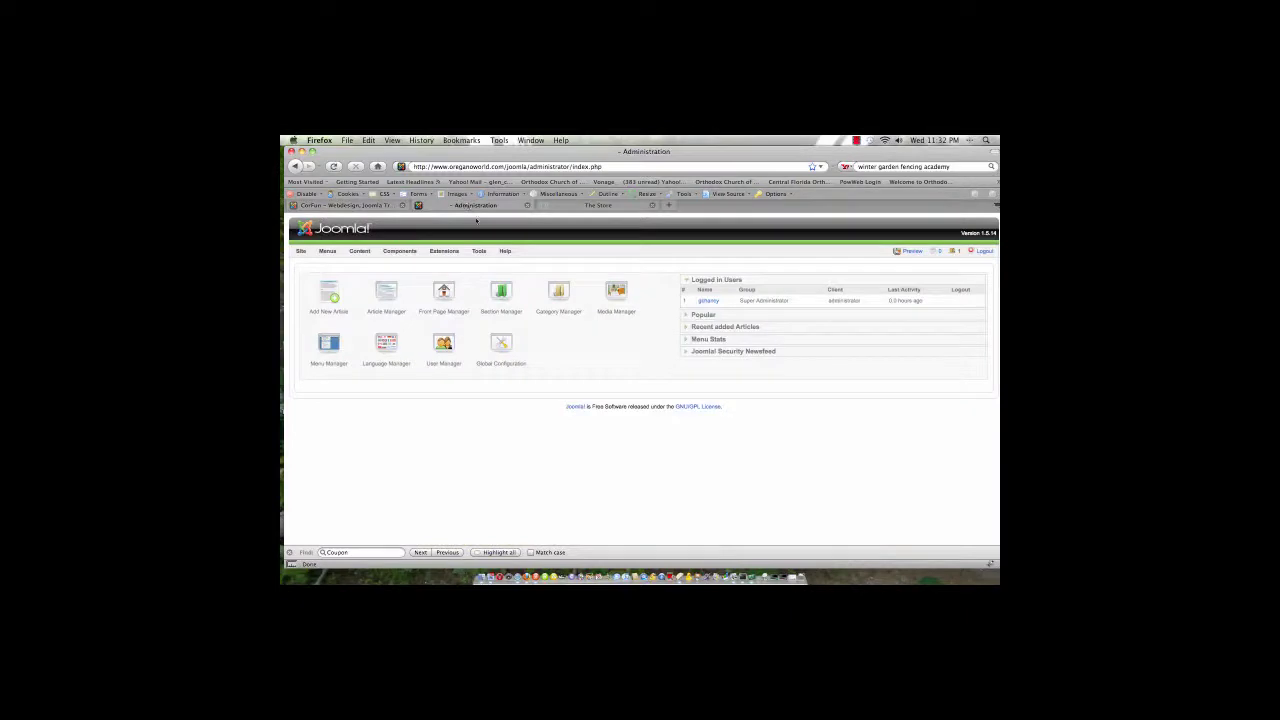
mouse_move(404, 252)
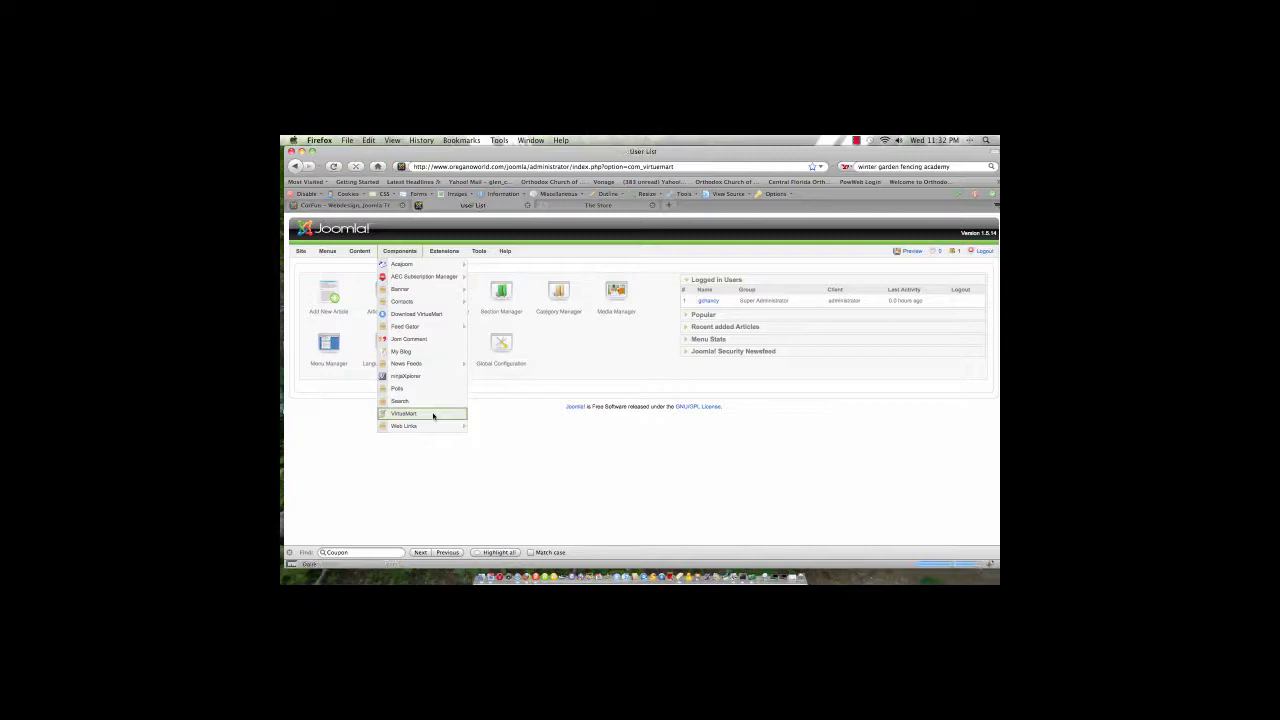
scroll(434, 412, down, 1)
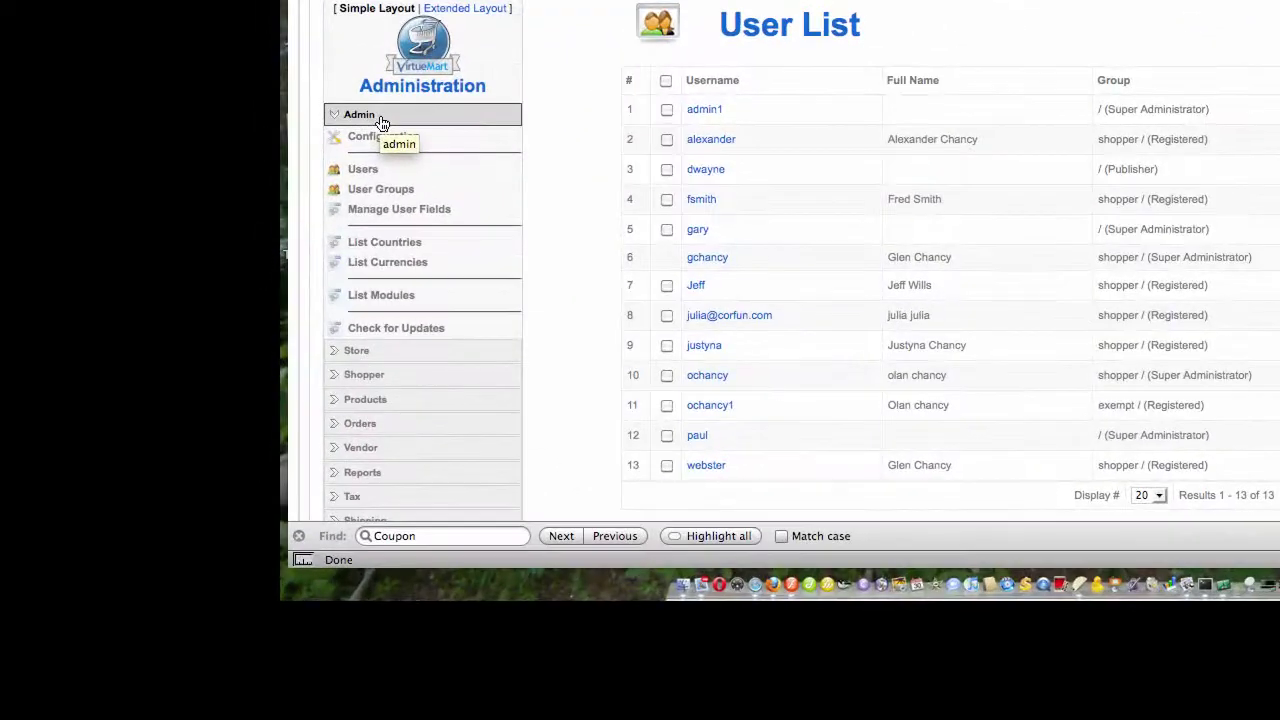
click(380, 117)
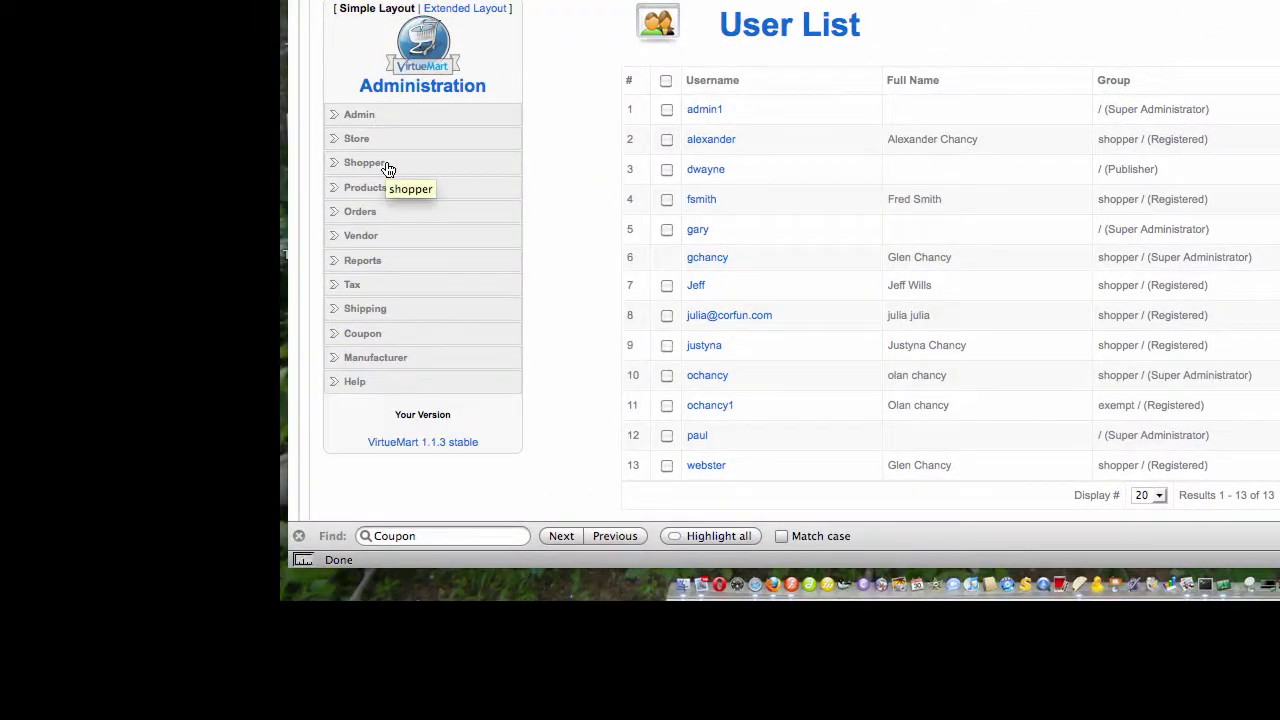
click(384, 166)
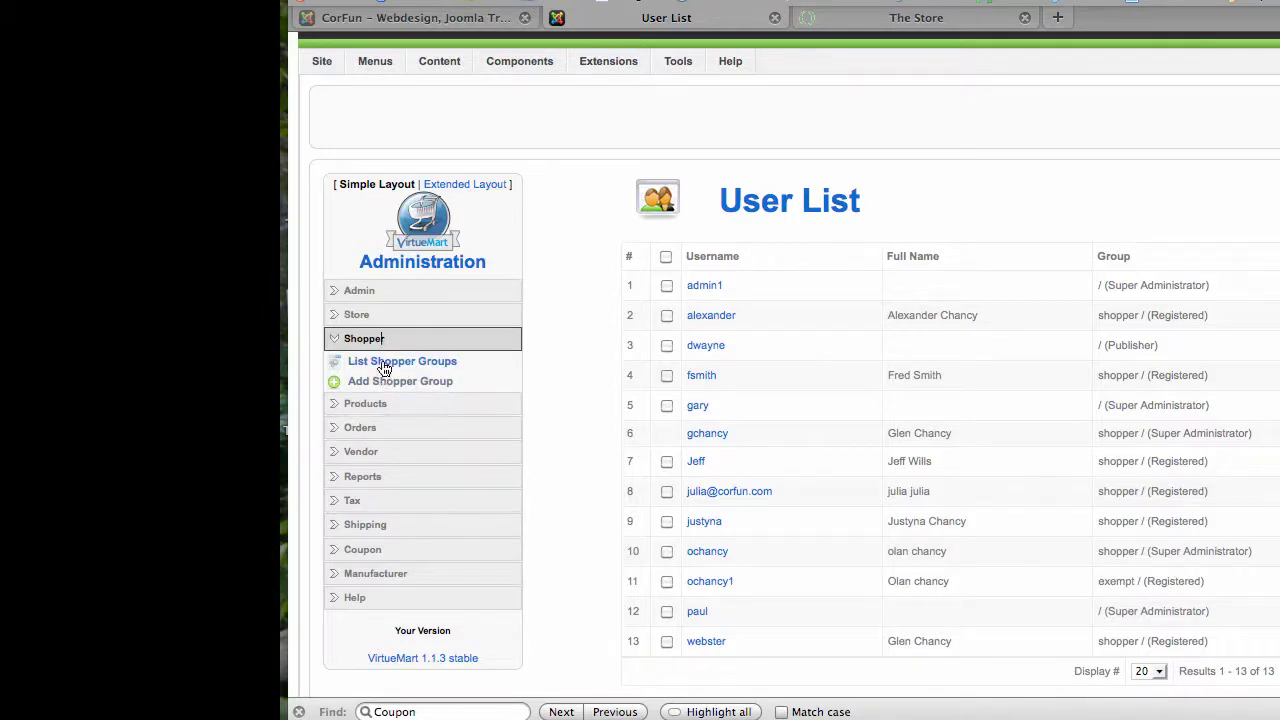
Step: Show the five existing shopper groups via List Shopper Groups
click(383, 366)
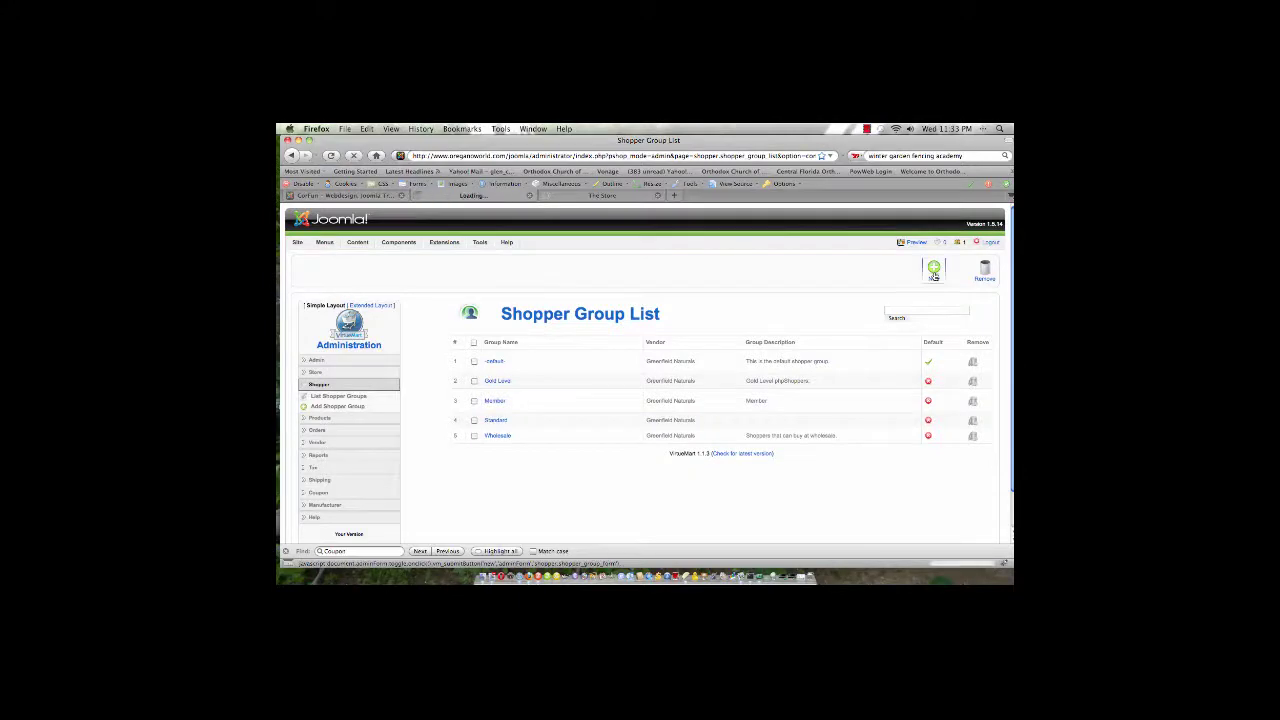
Step: Begin a new shopper group named 'Distributor' and read the field tips
click(933, 274)
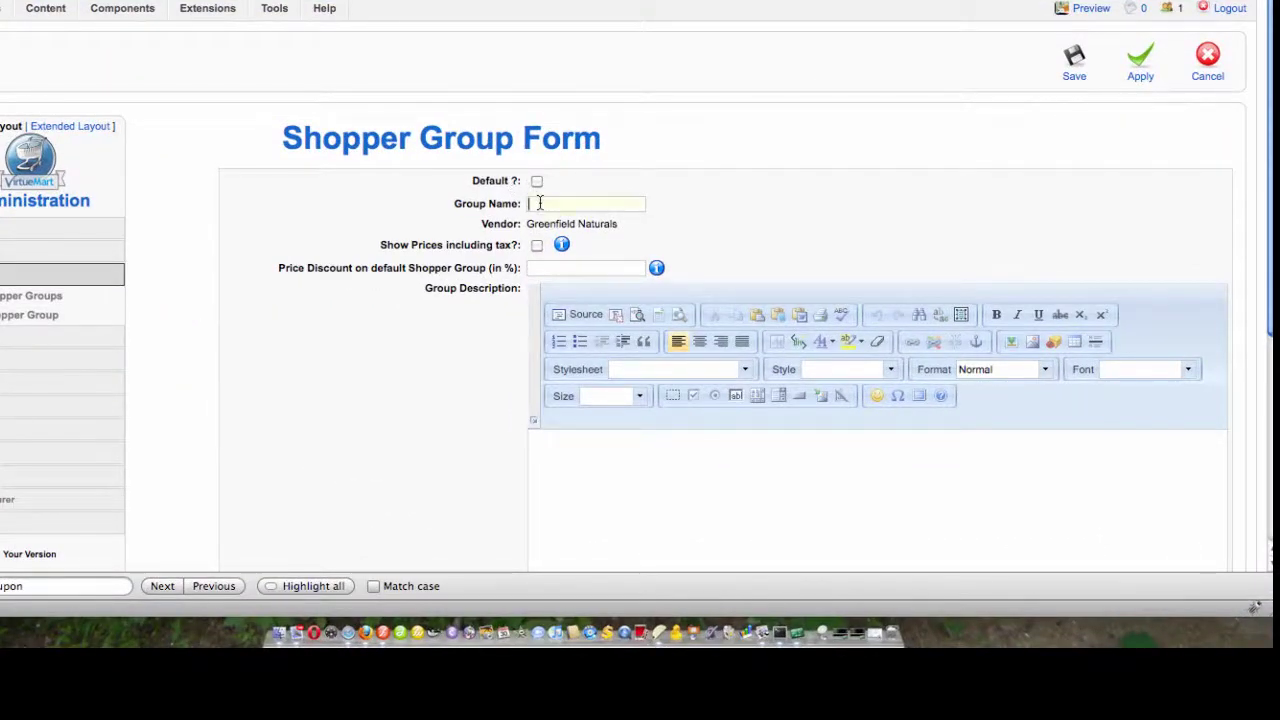
text(Distributor)
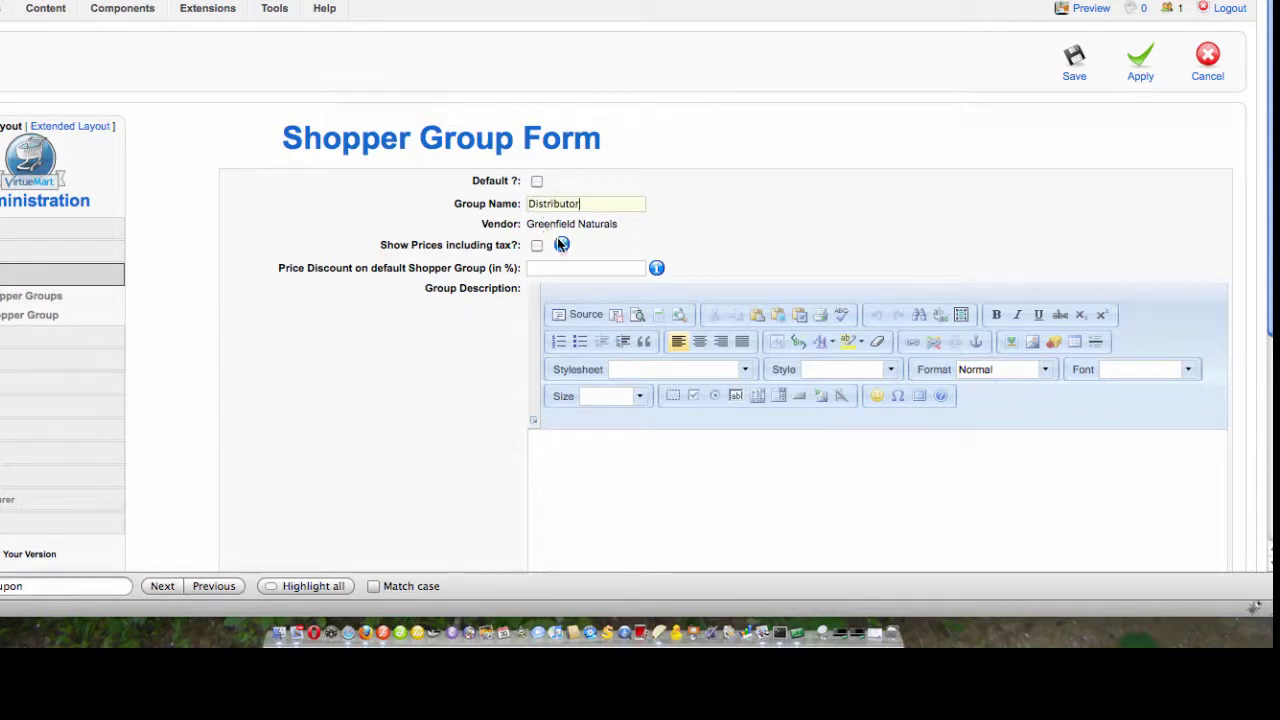
mouse_move(561, 245)
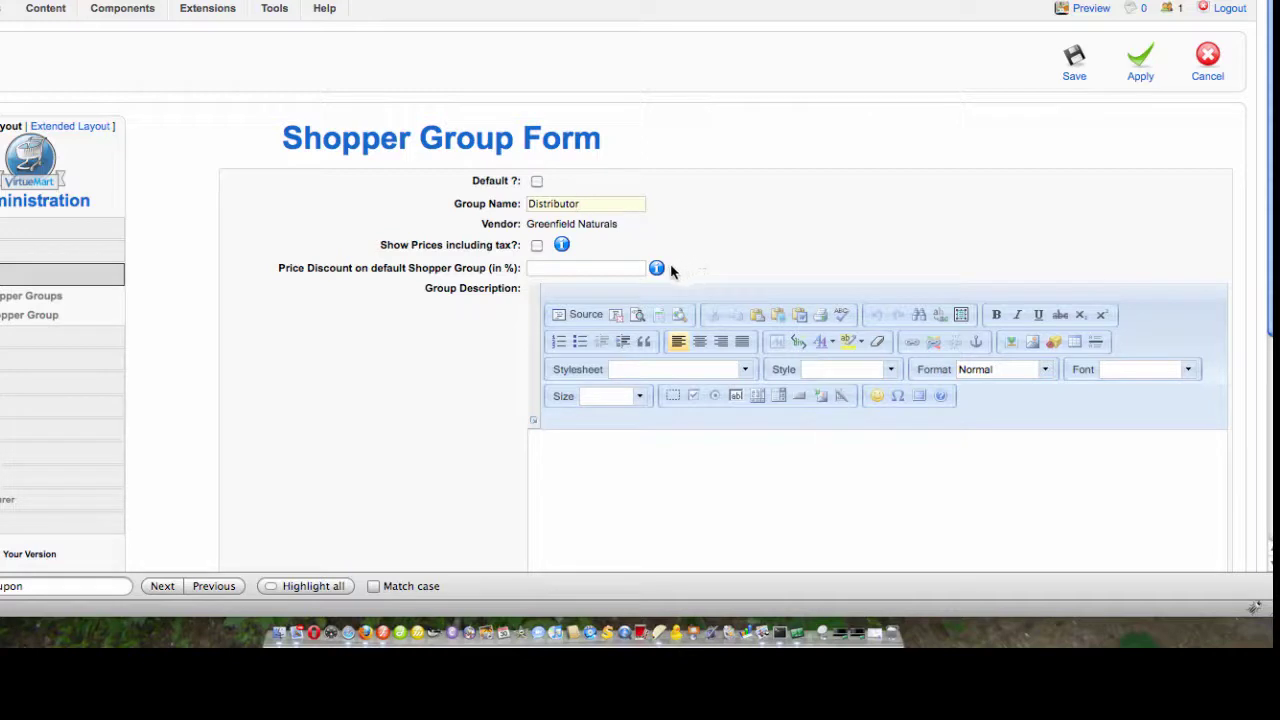
mouse_move(657, 270)
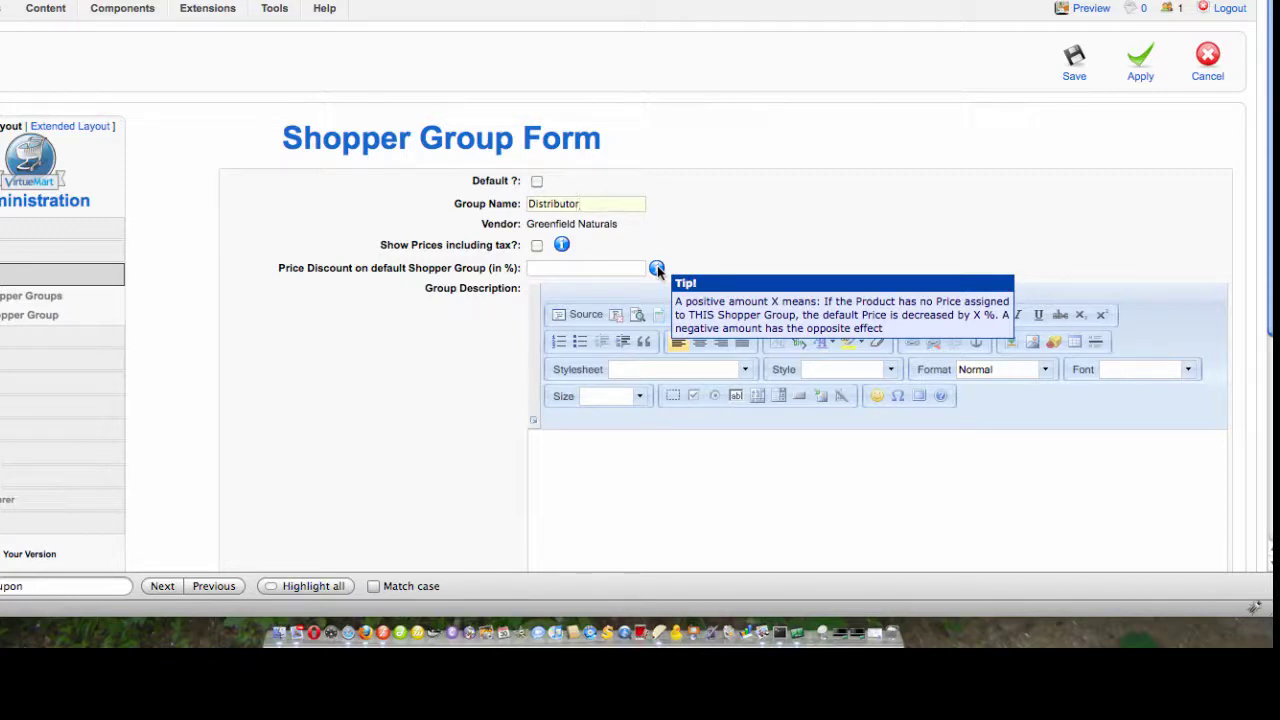
scroll(771, 248, down, 3)
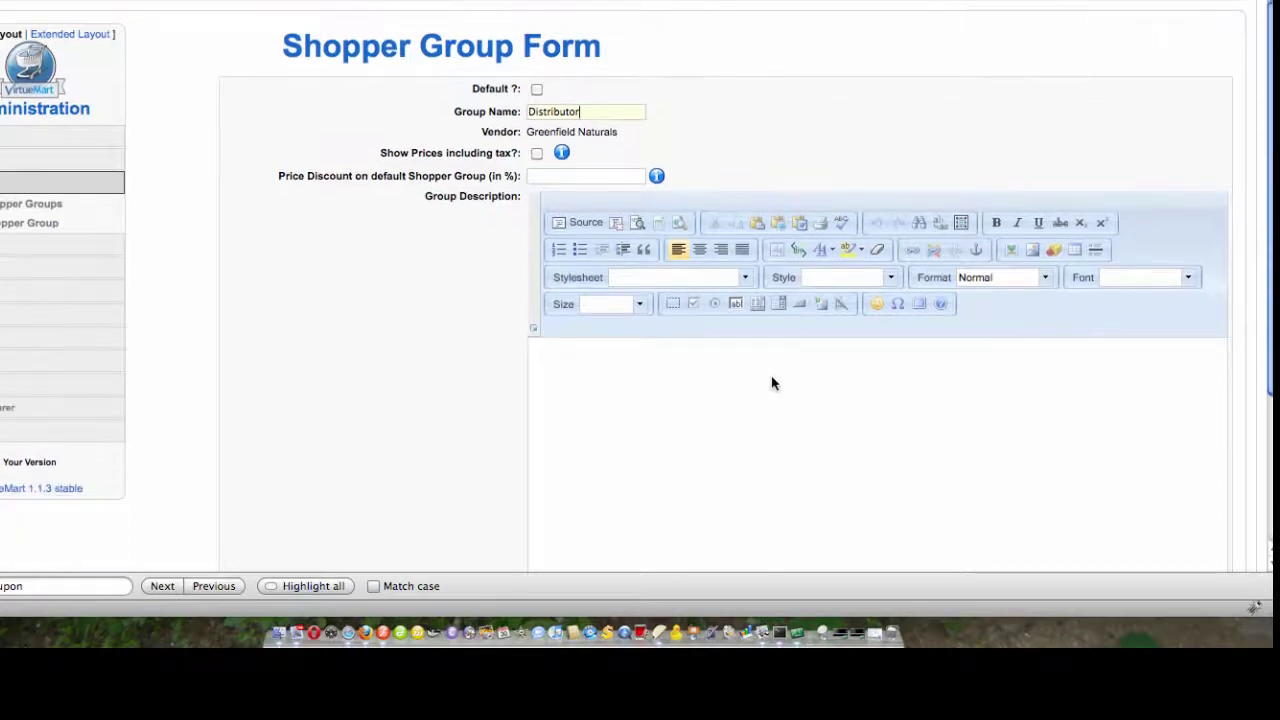
Step: Describe the group as 'This is the class for our distributors.' and save it
click(771, 383)
text(This is the class for our dis)
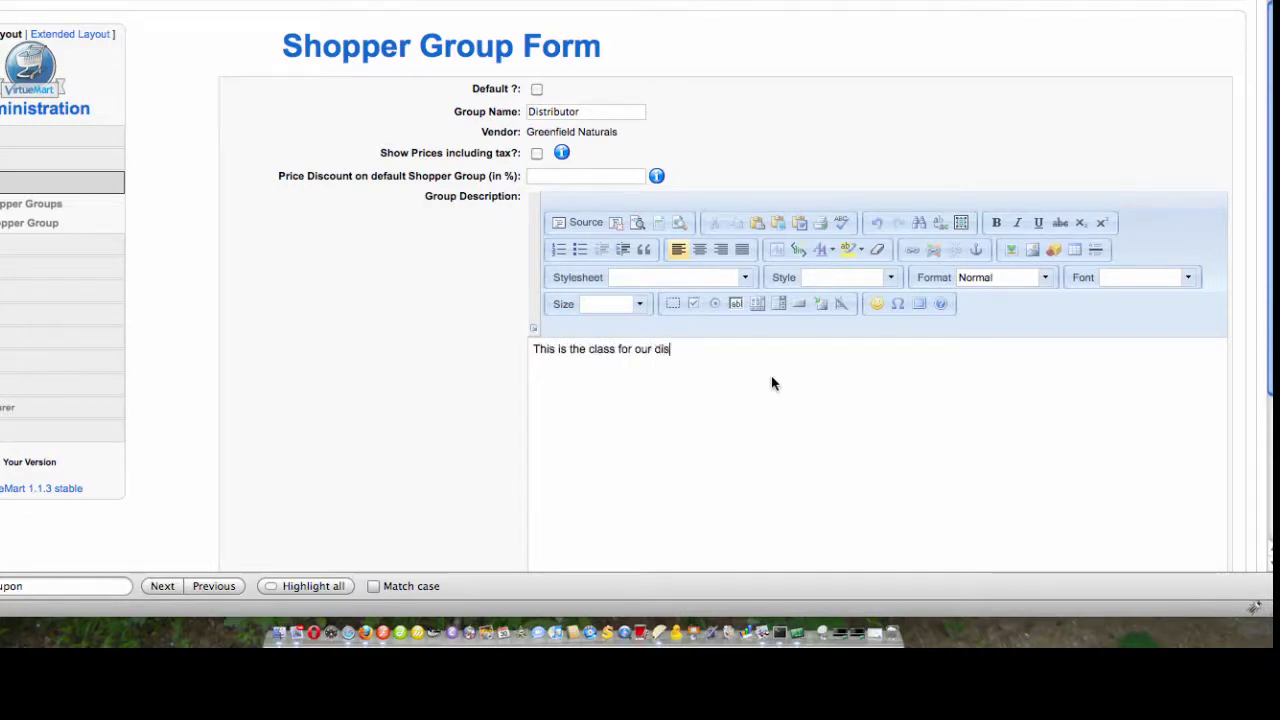
text(tributors.)
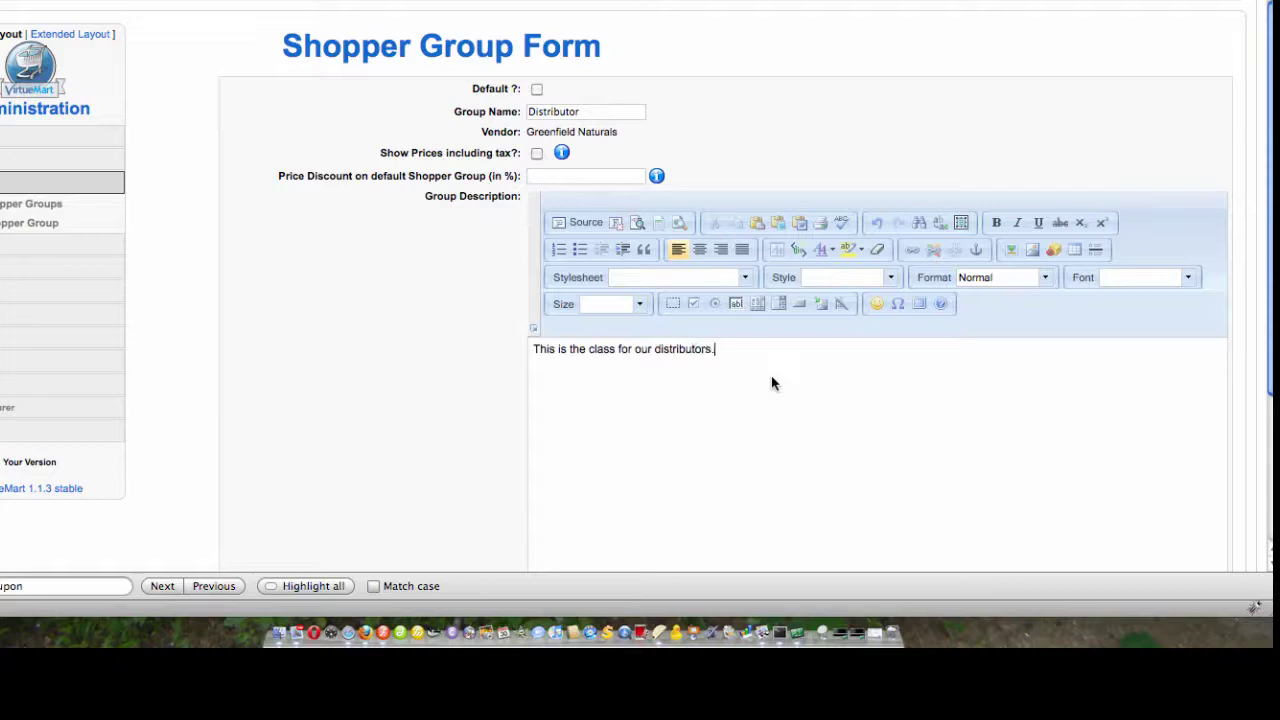
scroll(785, 400, down, 1)
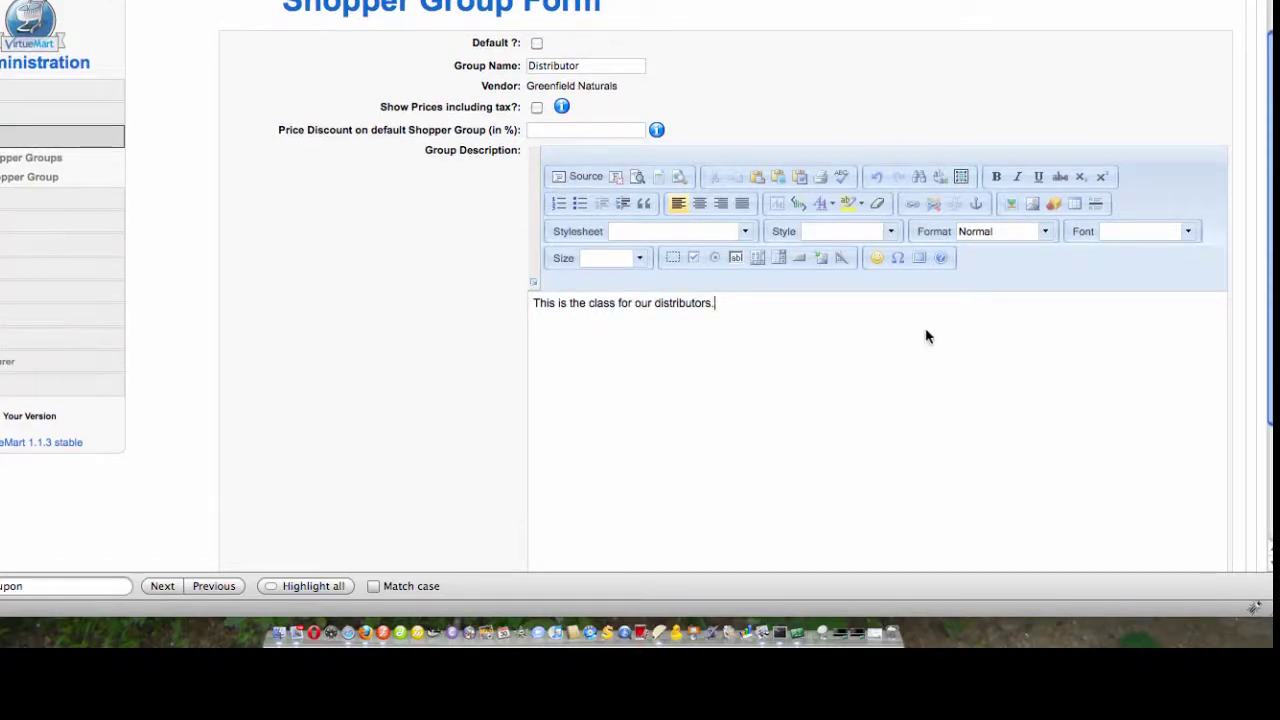
scroll(986, 300, up, 2)
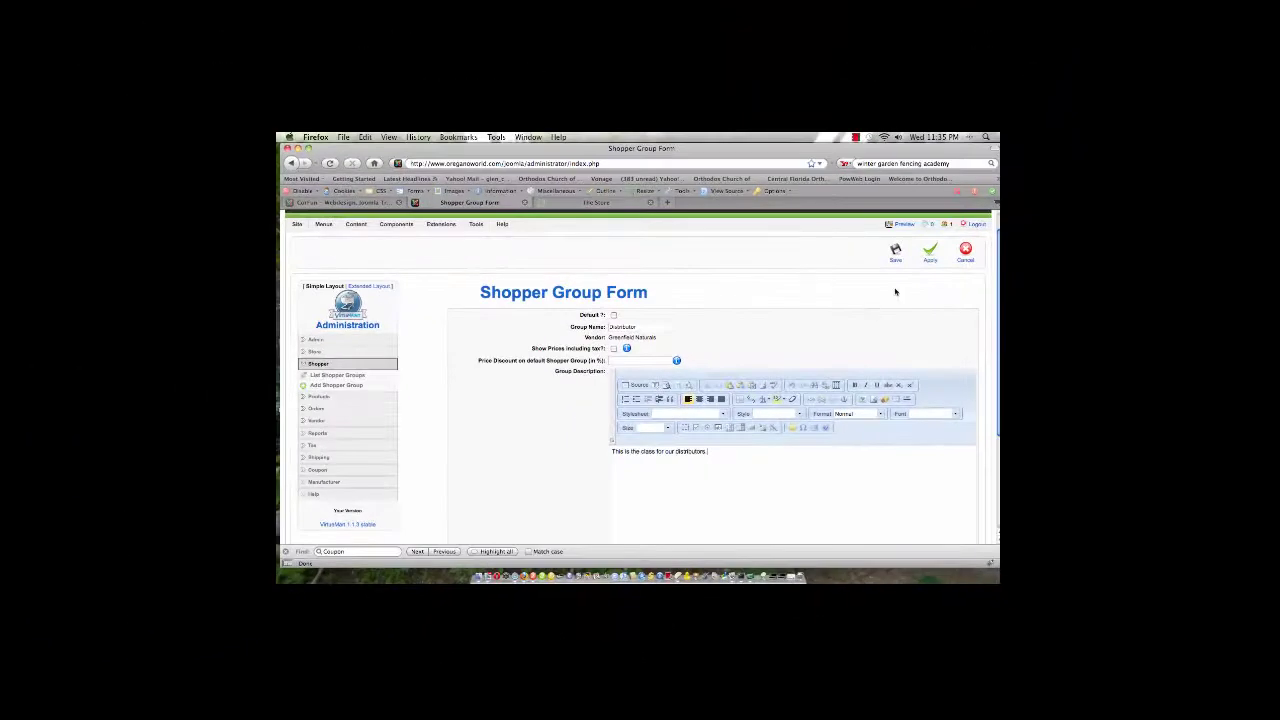
click(896, 251)
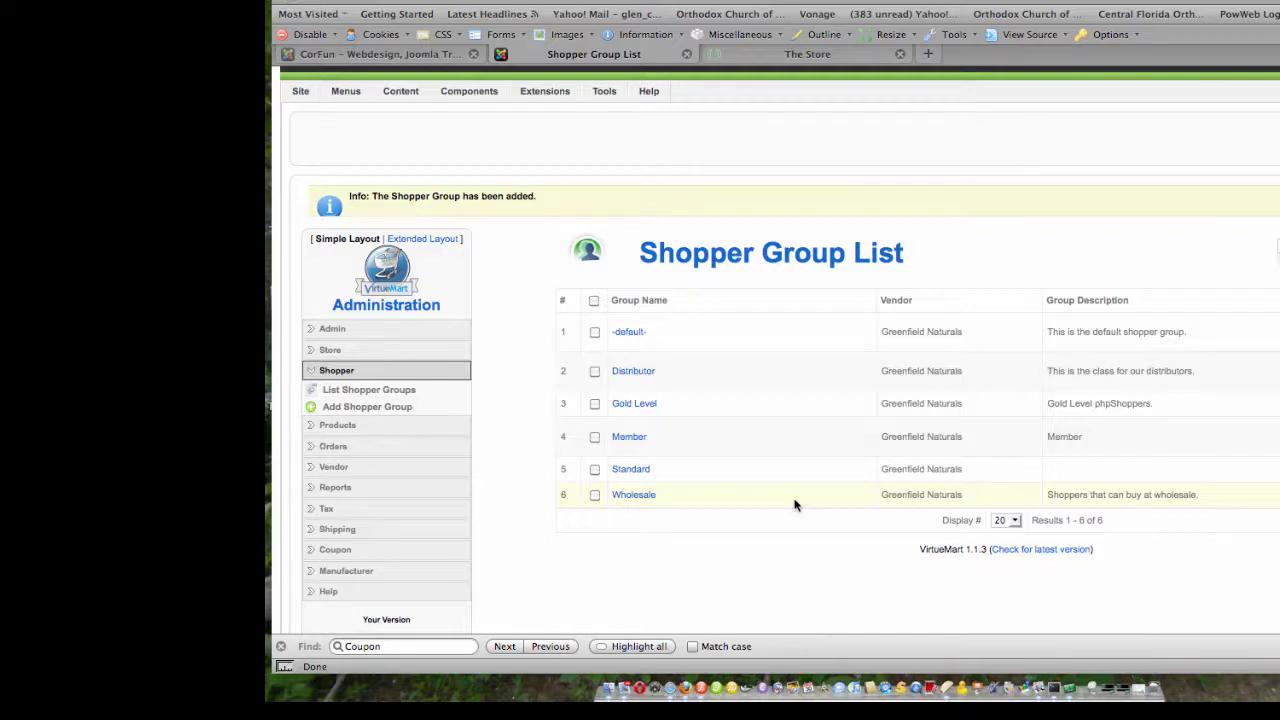
Step: Expand Products in the sidebar and show the List Products page
scroll(795, 505, down, 1)
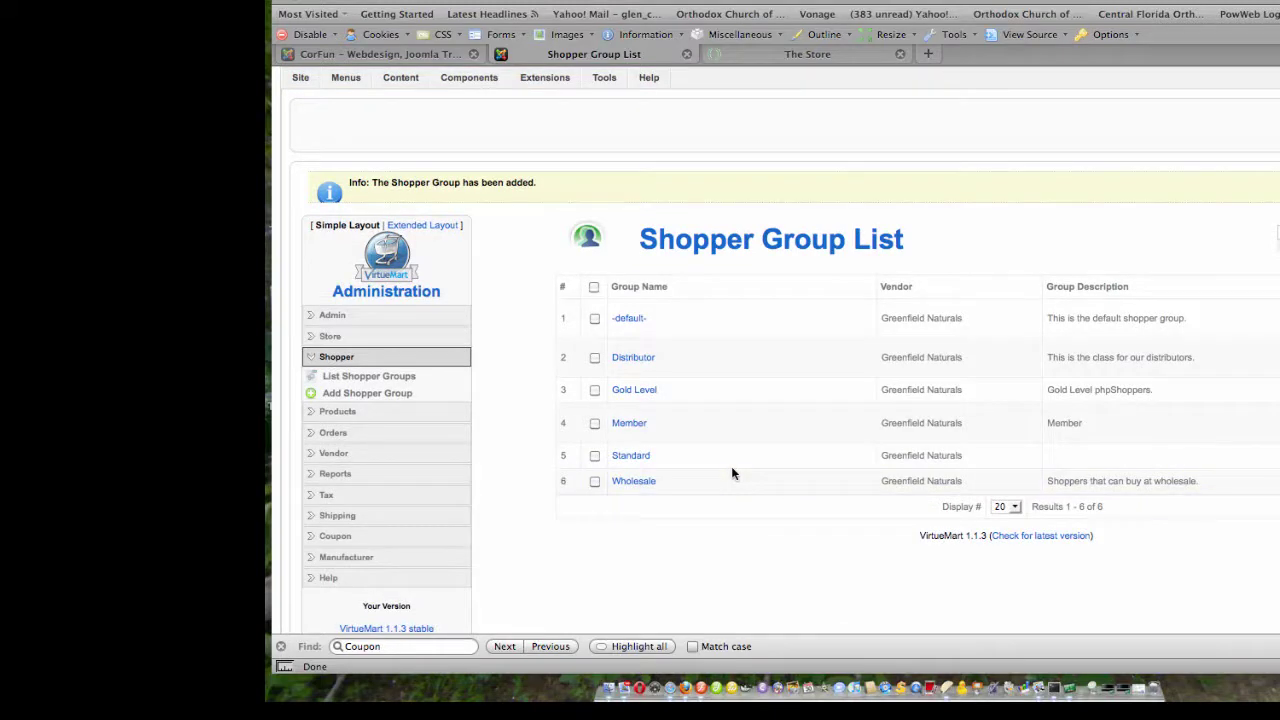
click(368, 418)
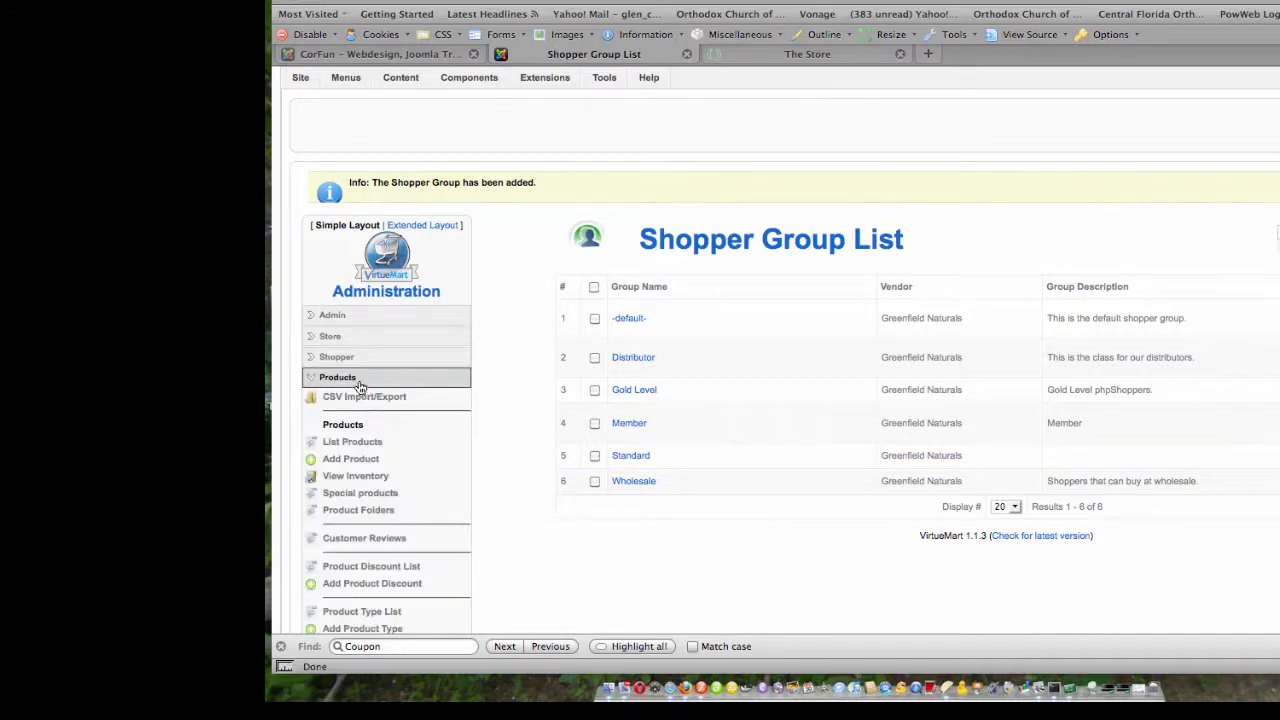
click(365, 446)
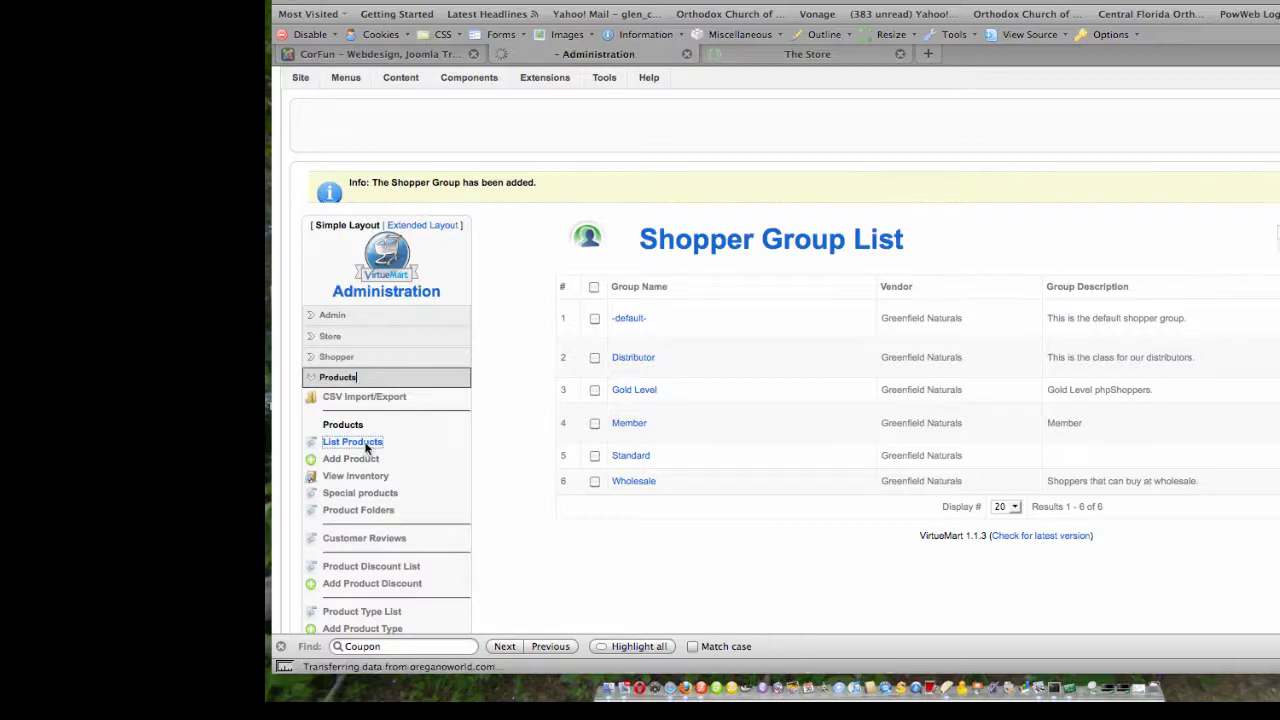
scroll(571, 358, down, 1)
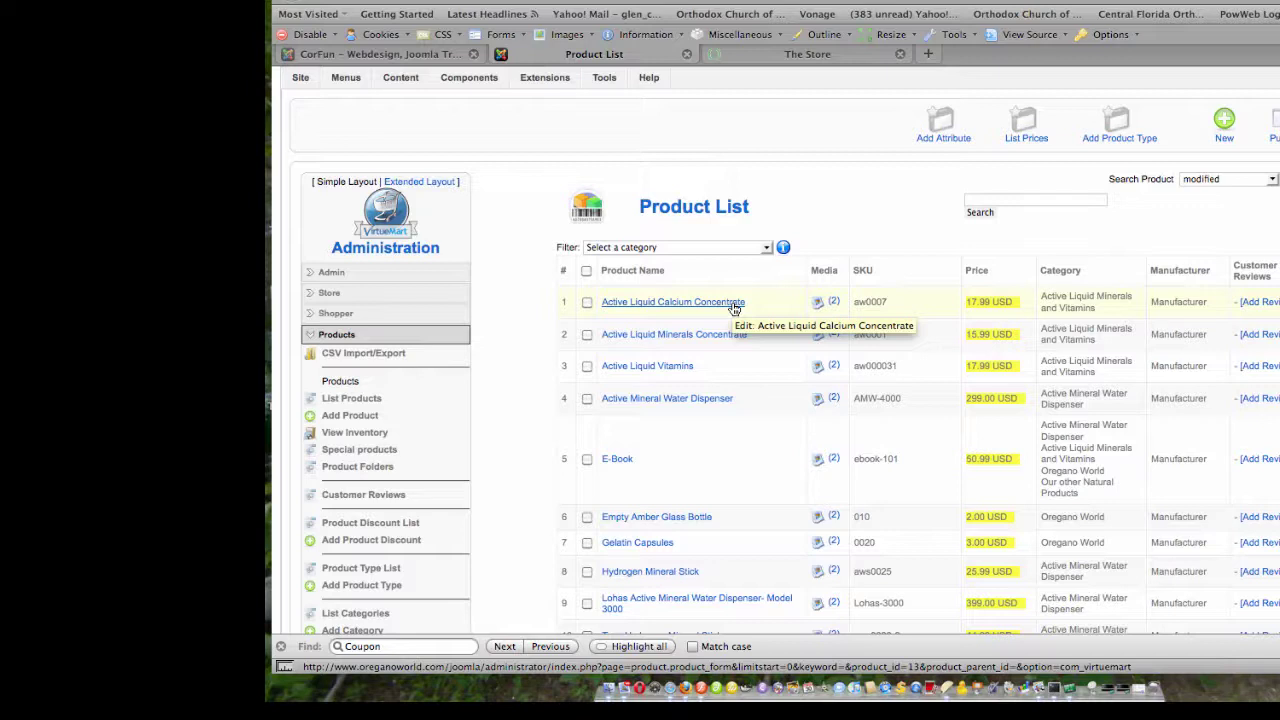
Step: Select Active Liquid Calcium Concentrate and list its prices, five -default- tiers
click(587, 304)
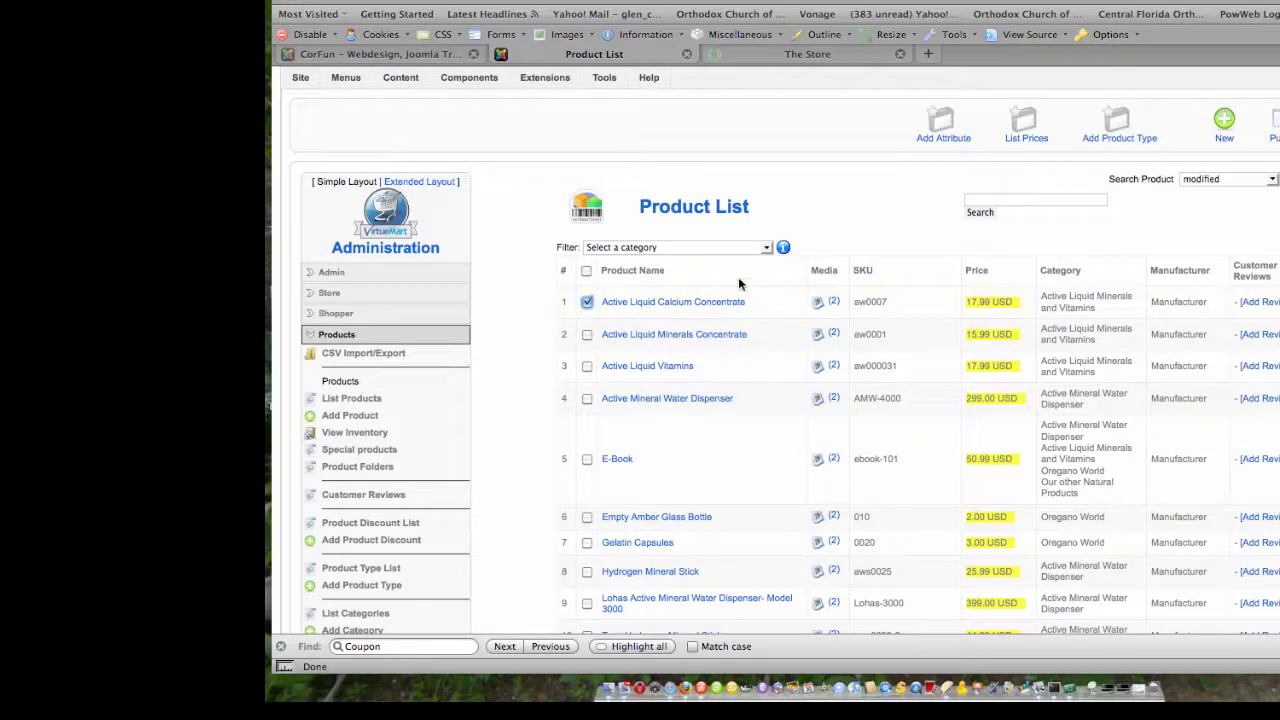
click(1023, 133)
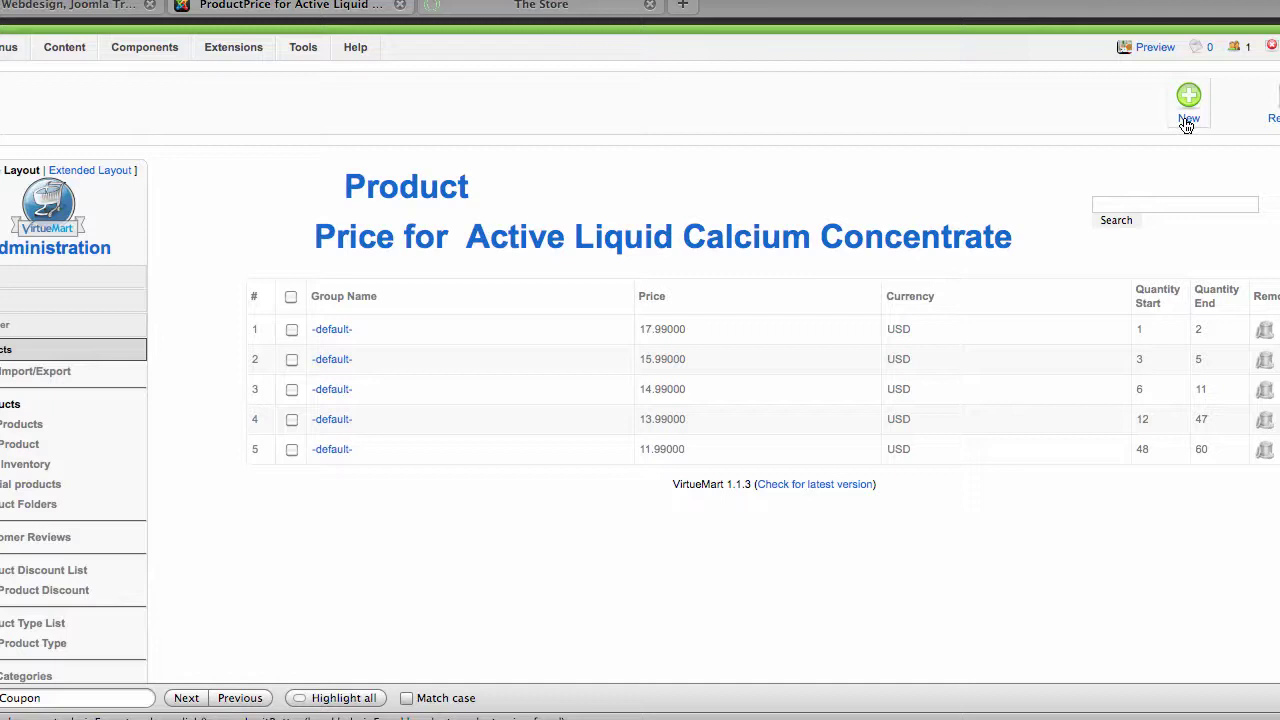
Step: Add a new 8.95 USD product price assigned to the Distributor shopper group
click(1187, 120)
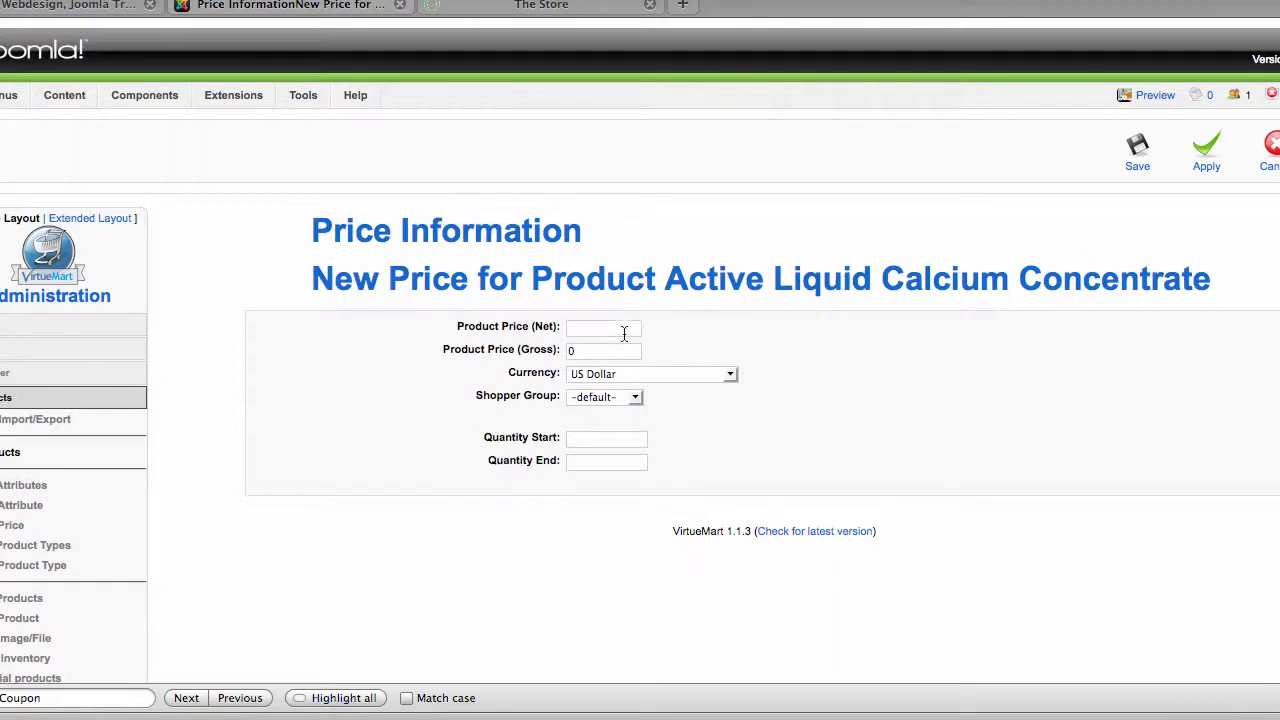
text(8.95)
click(612, 398)
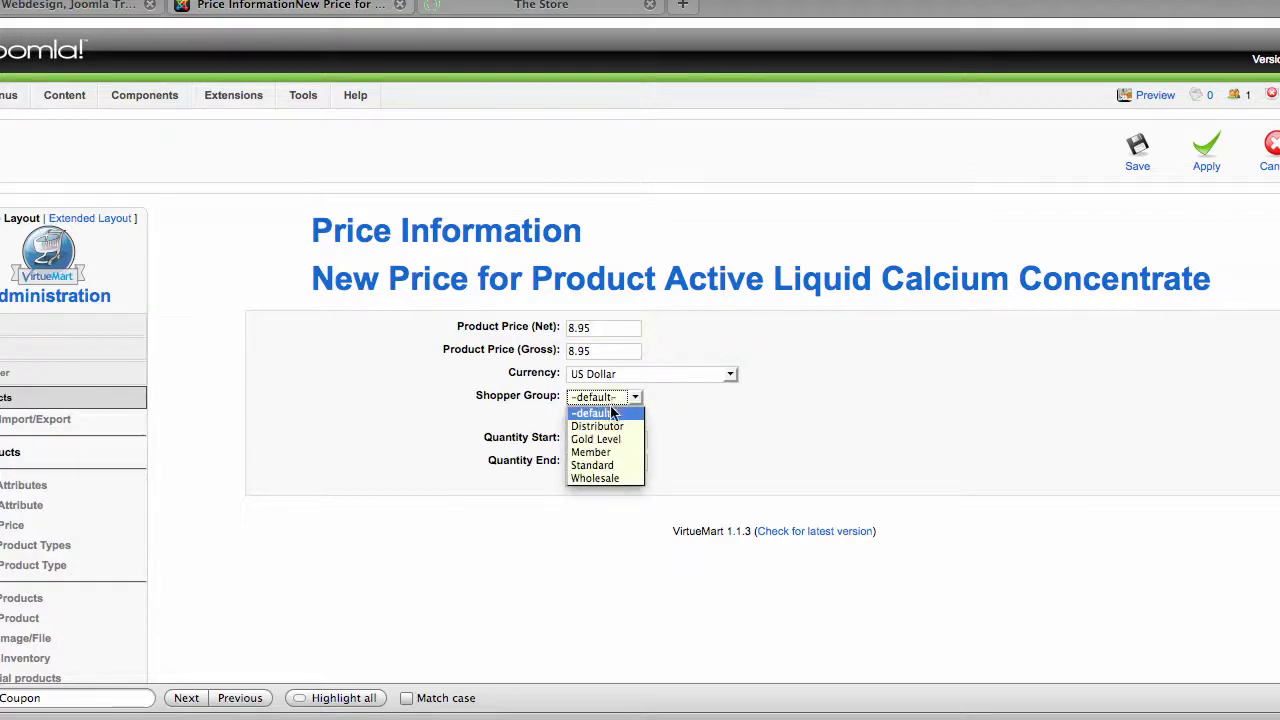
click(610, 426)
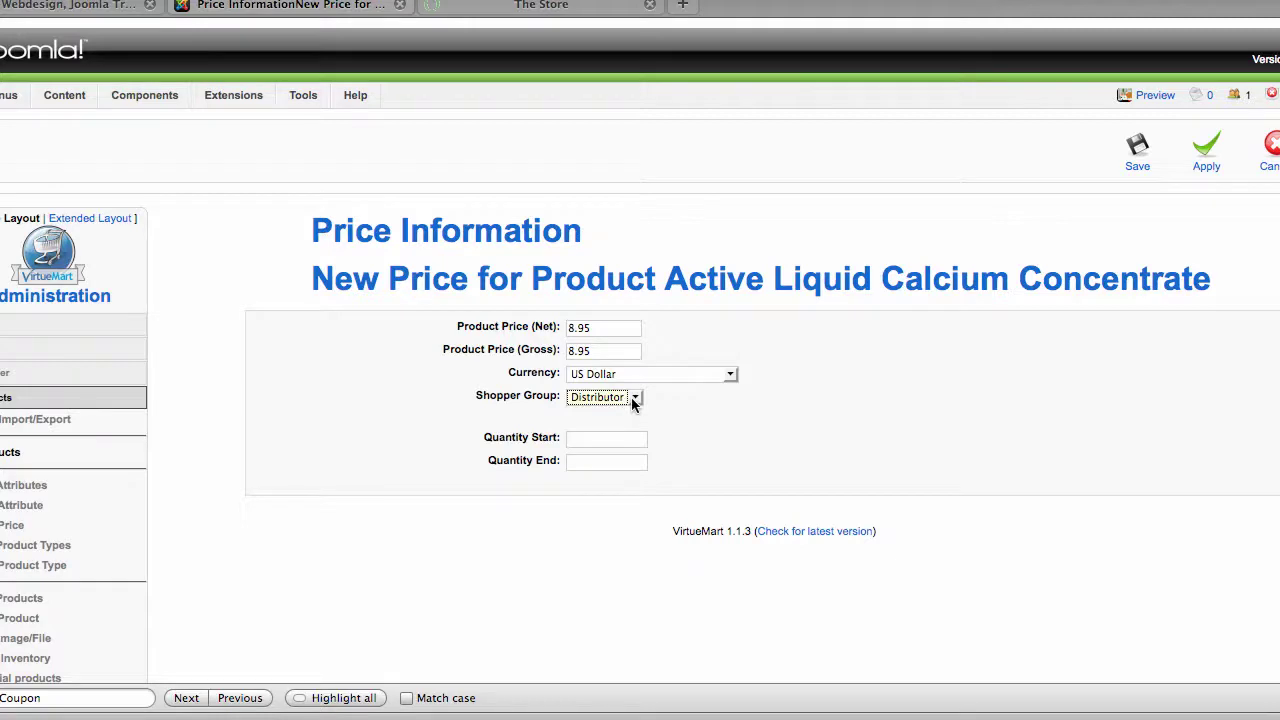
click(631, 437)
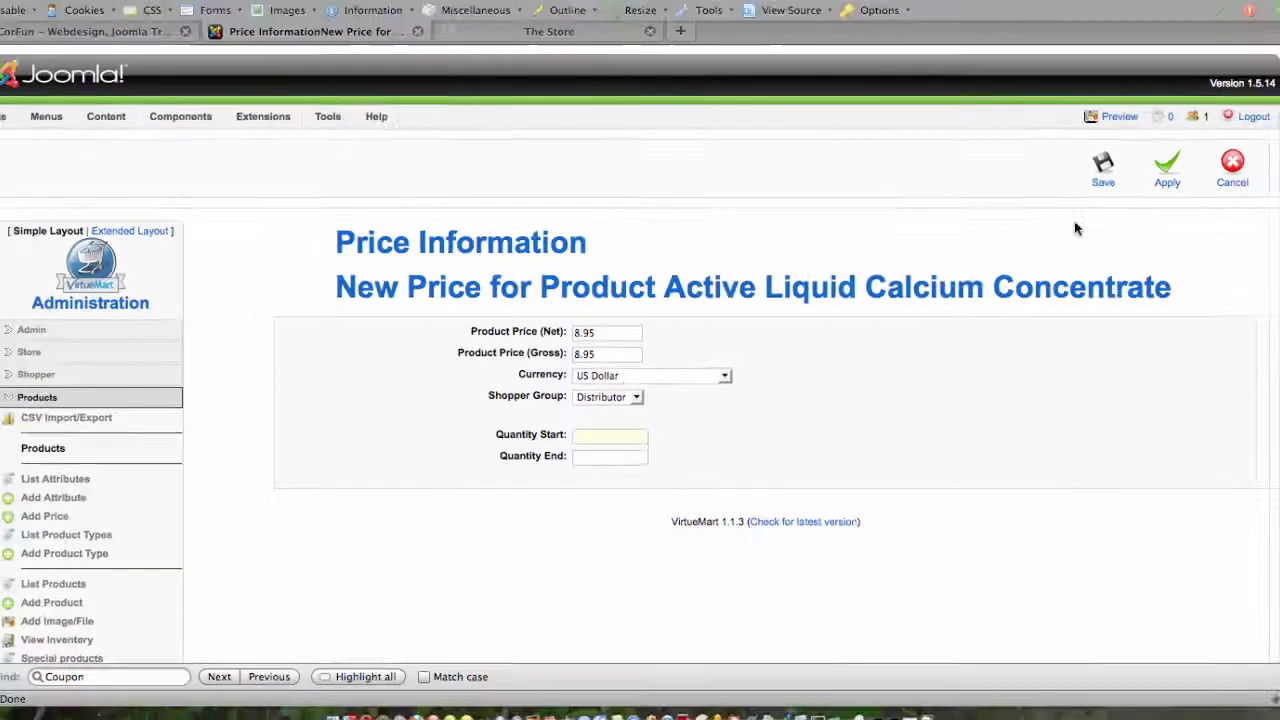
Step: Save the price, adding a Distributor row at 8.95 USD to the list
click(1108, 182)
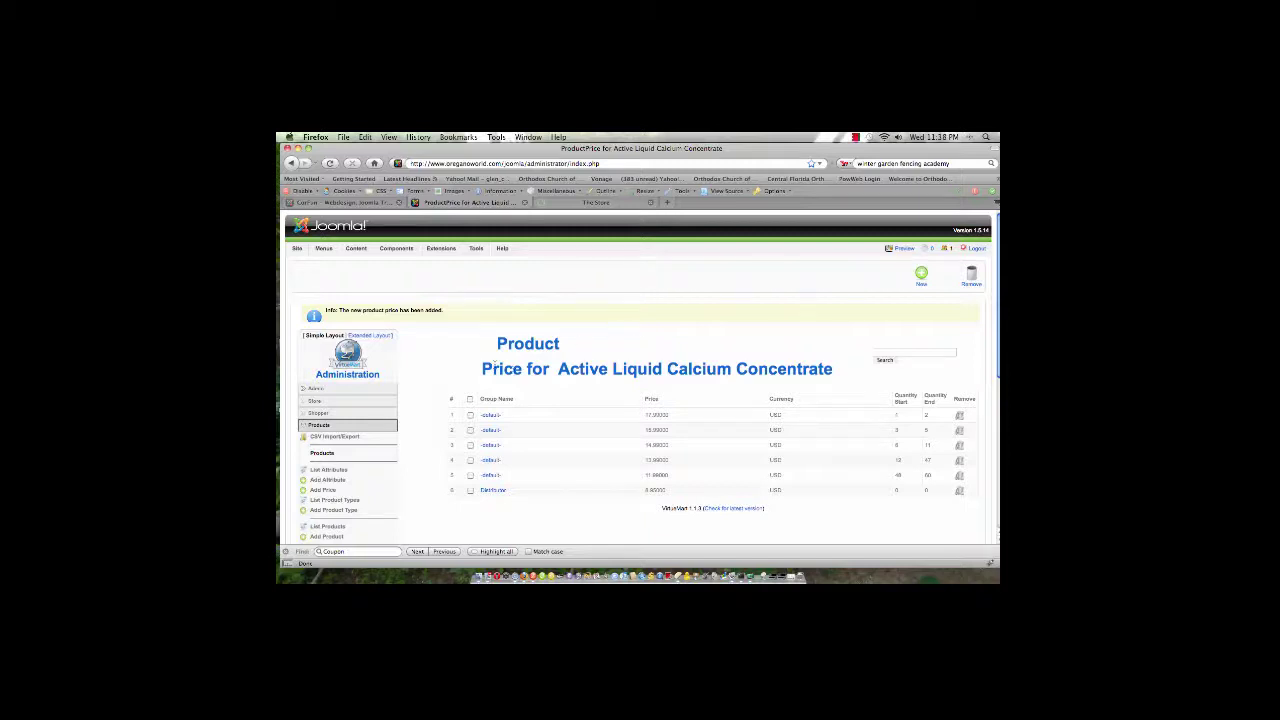
scroll(424, 393, down, 1)
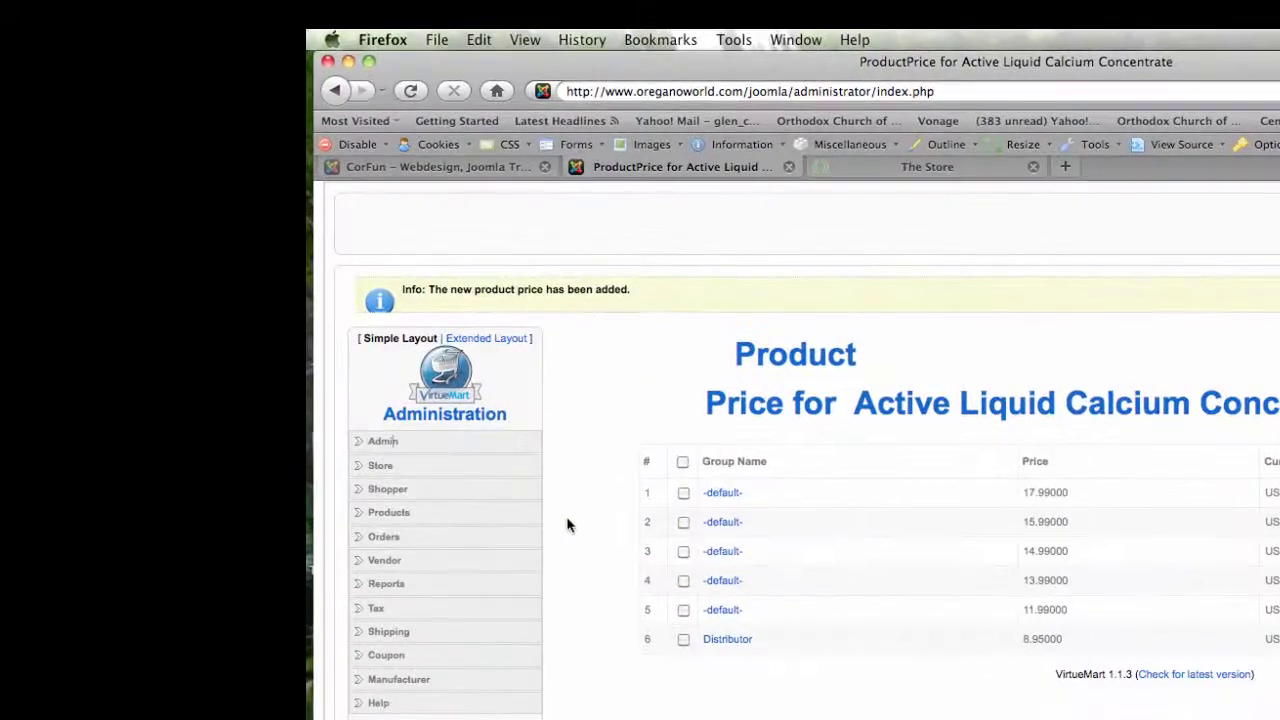
Step: Search the Admin > Users list for the shopper by their full name
click(384, 444)
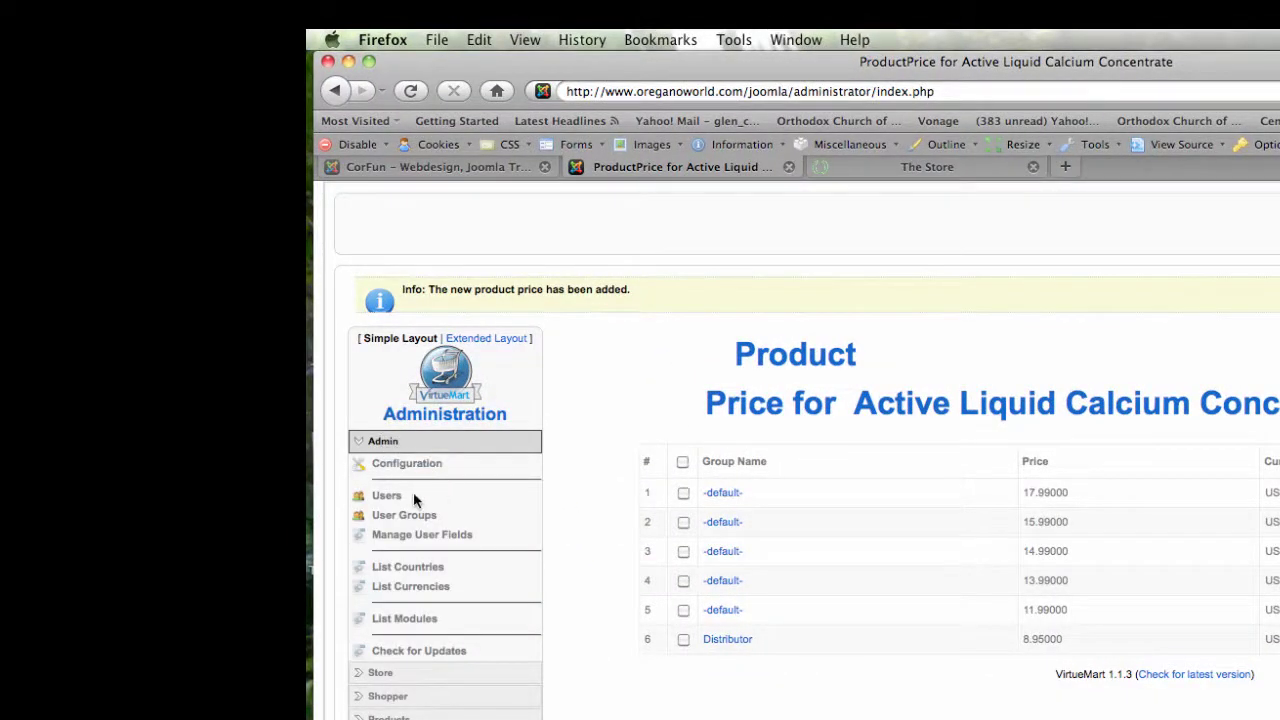
click(386, 497)
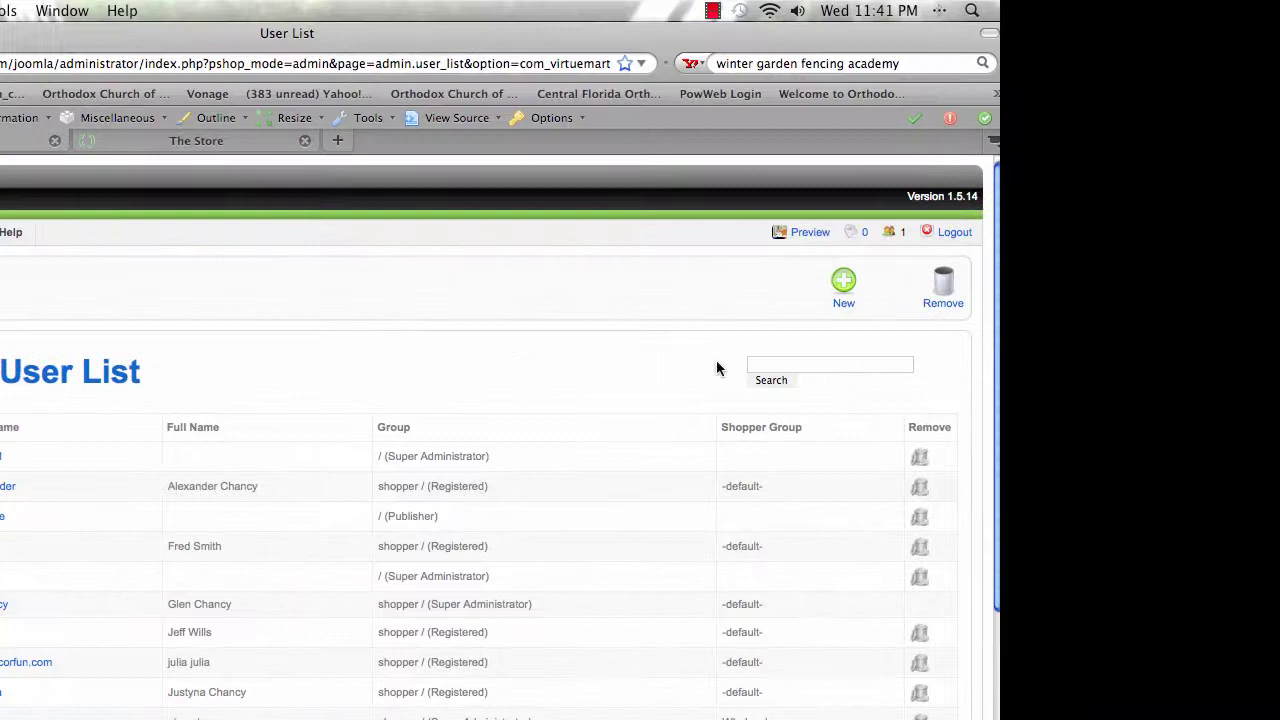
click(788, 362)
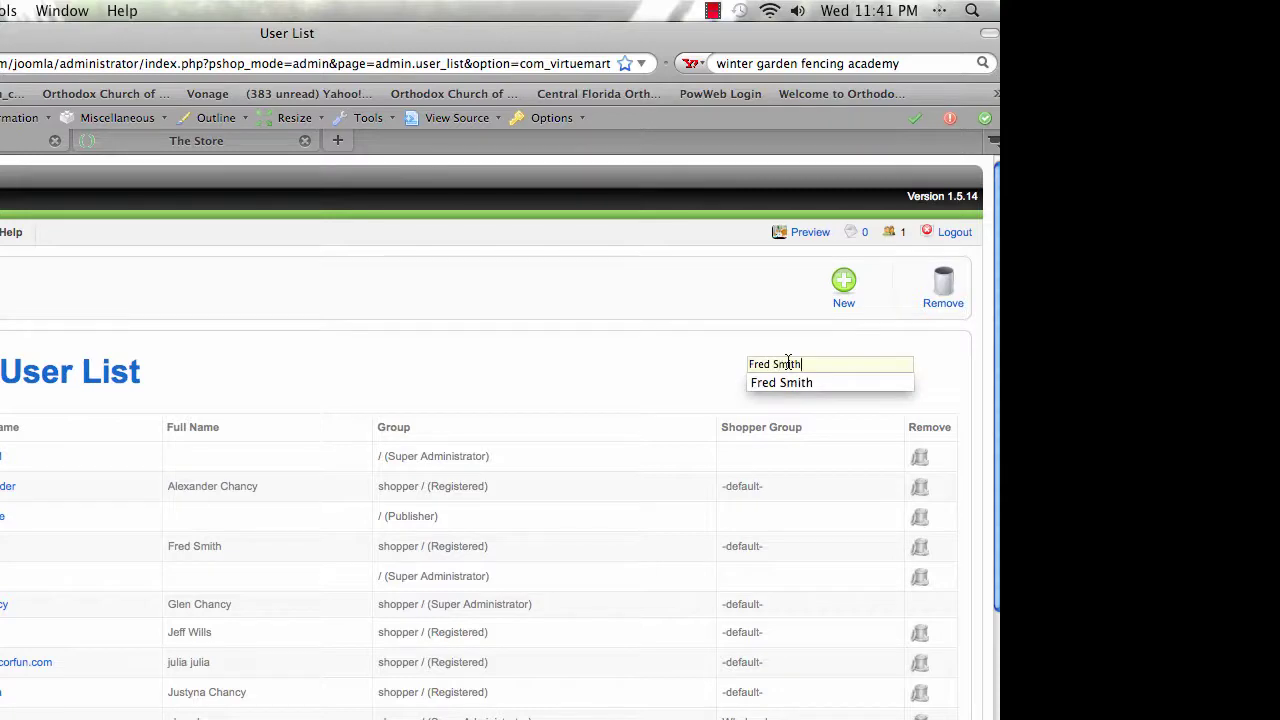
key(Escape)
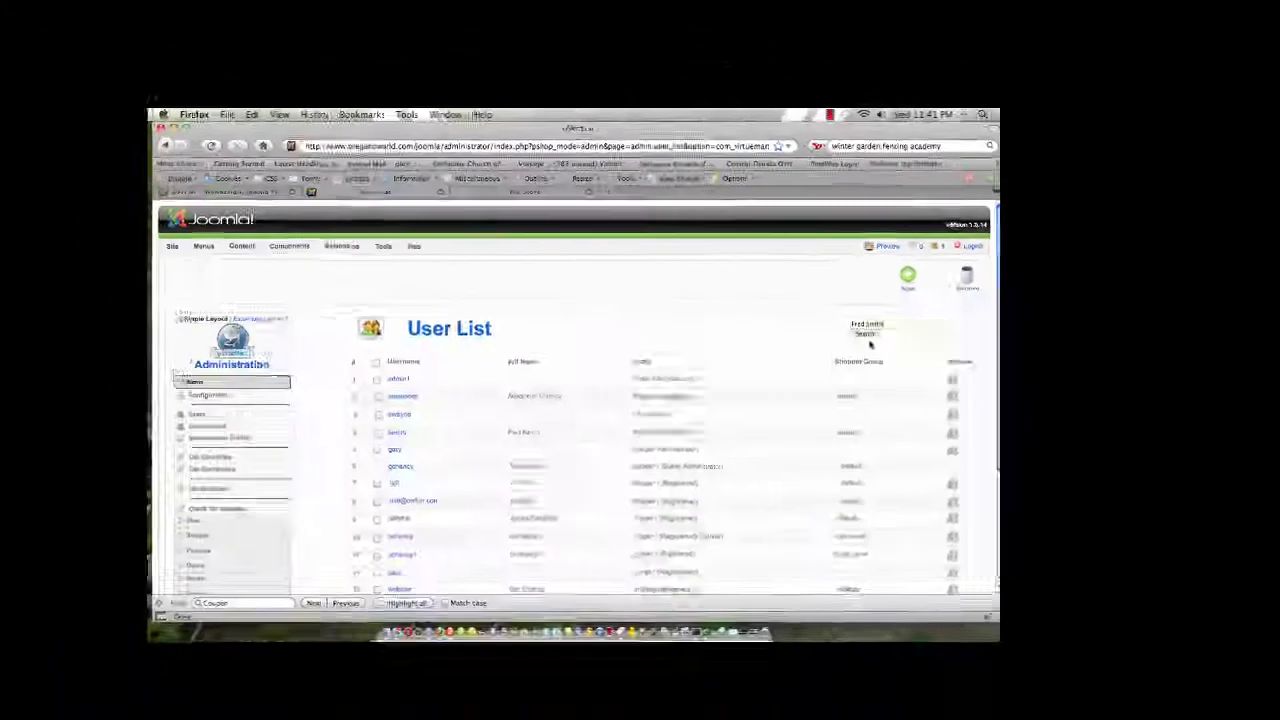
click(864, 335)
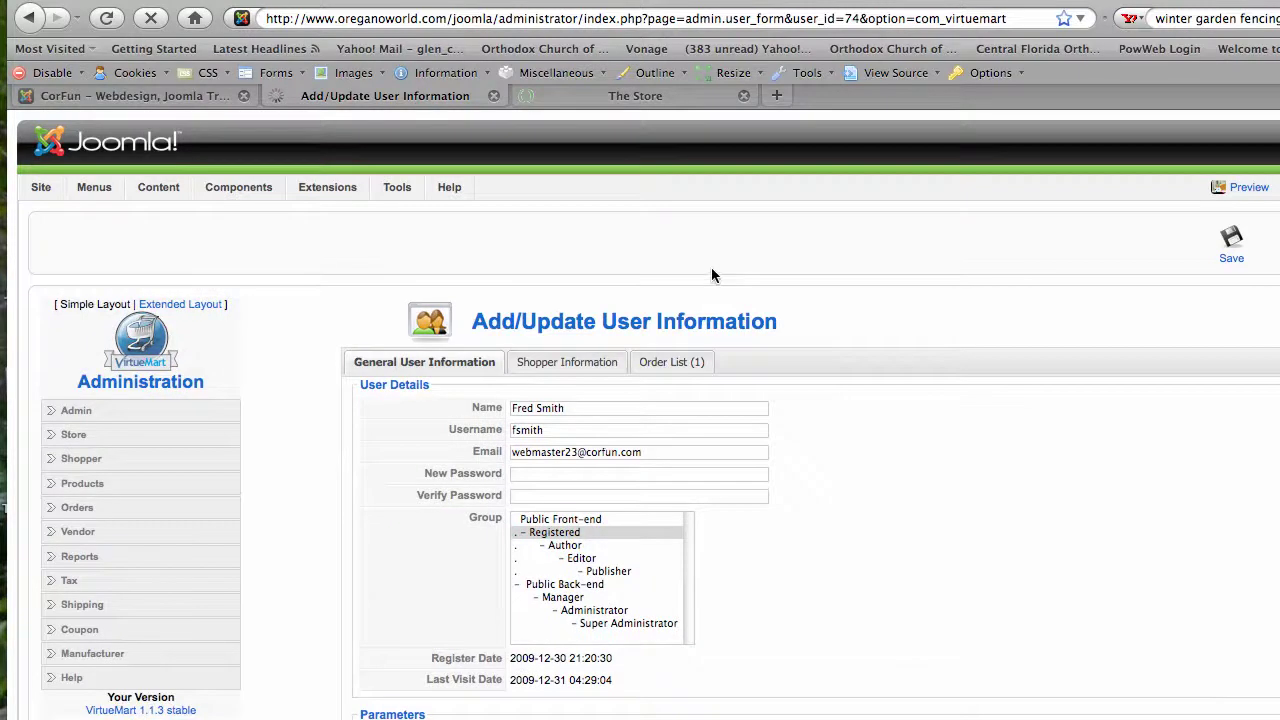
Step: Set the shopper's group to Distributor, save, and view the storefront
scroll(906, 308, down, 1)
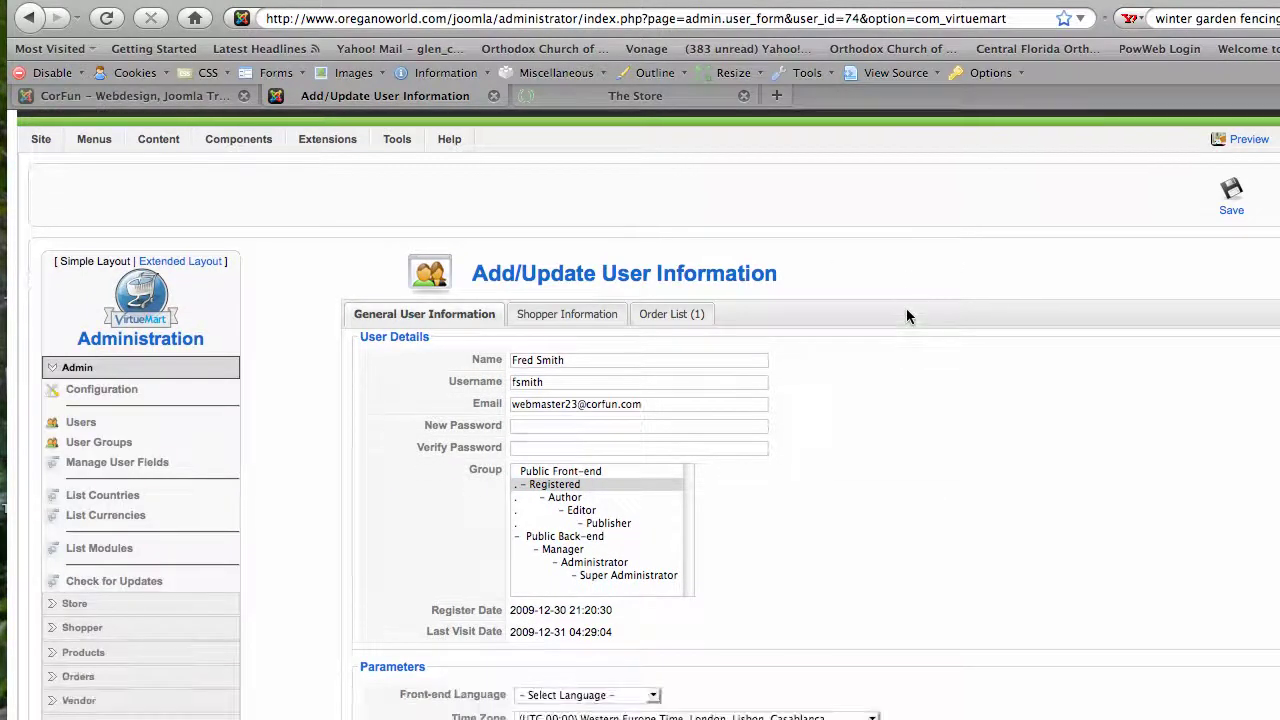
click(545, 316)
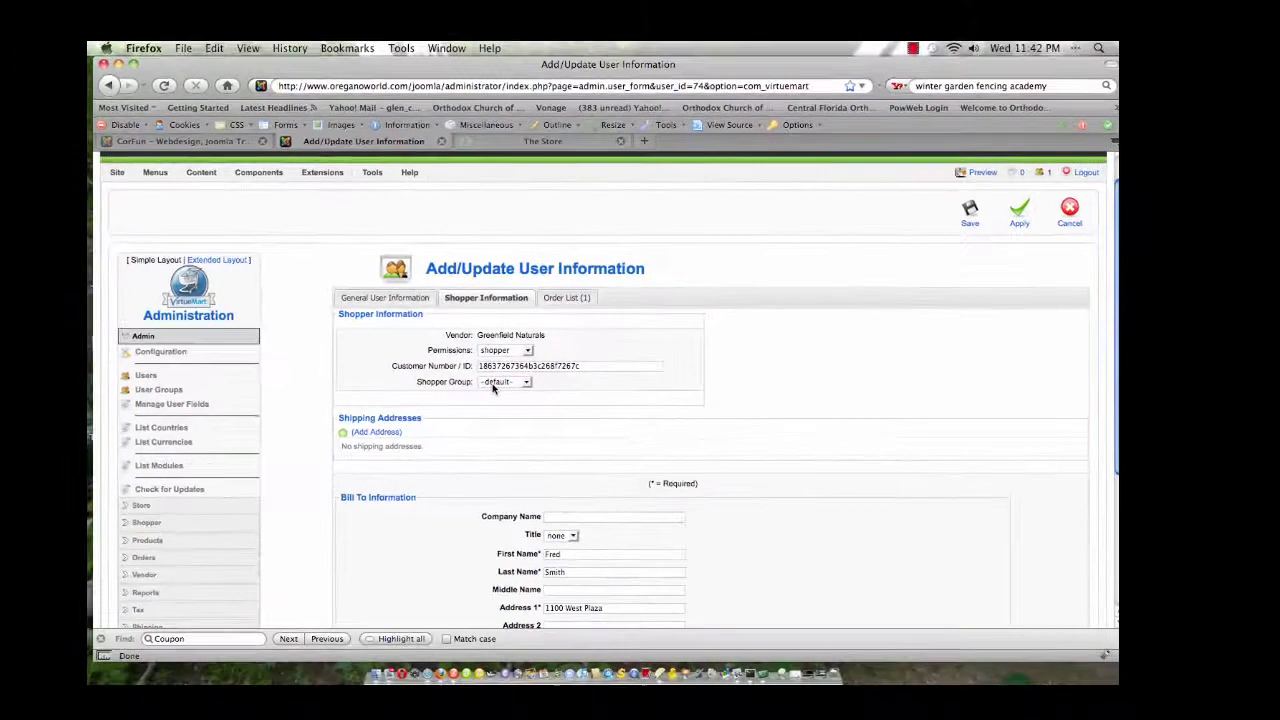
click(565, 434)
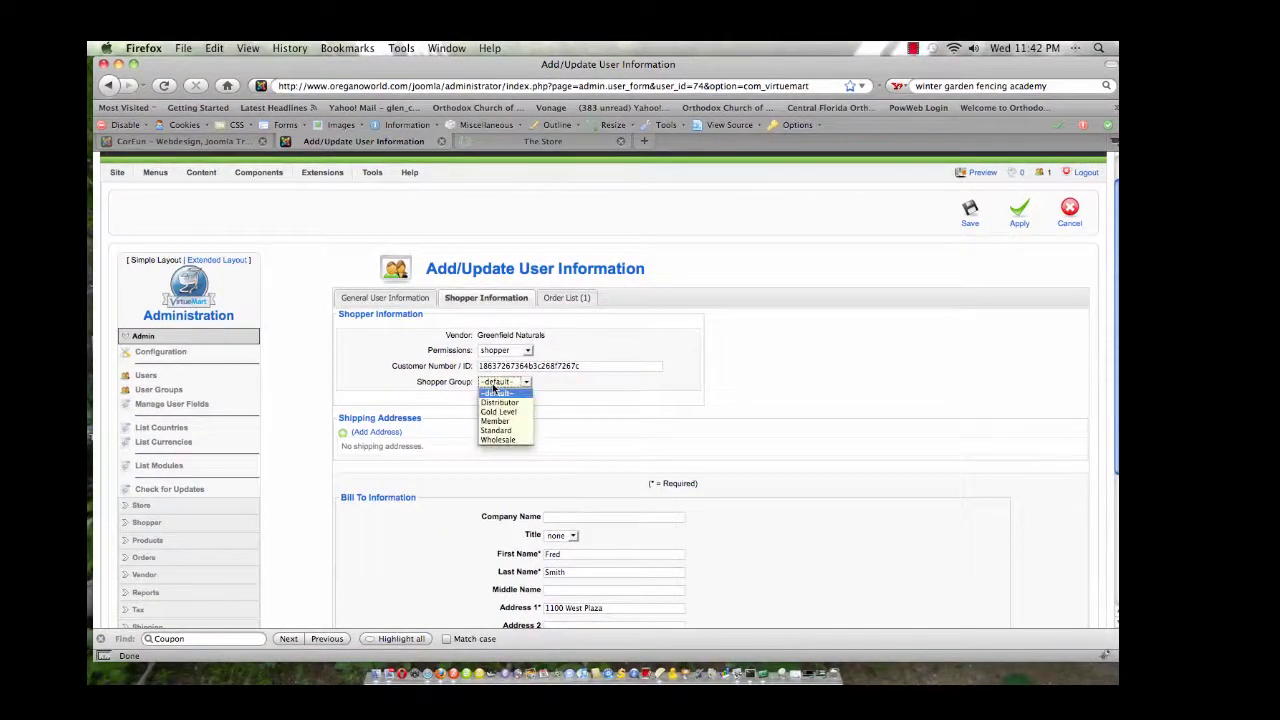
click(498, 402)
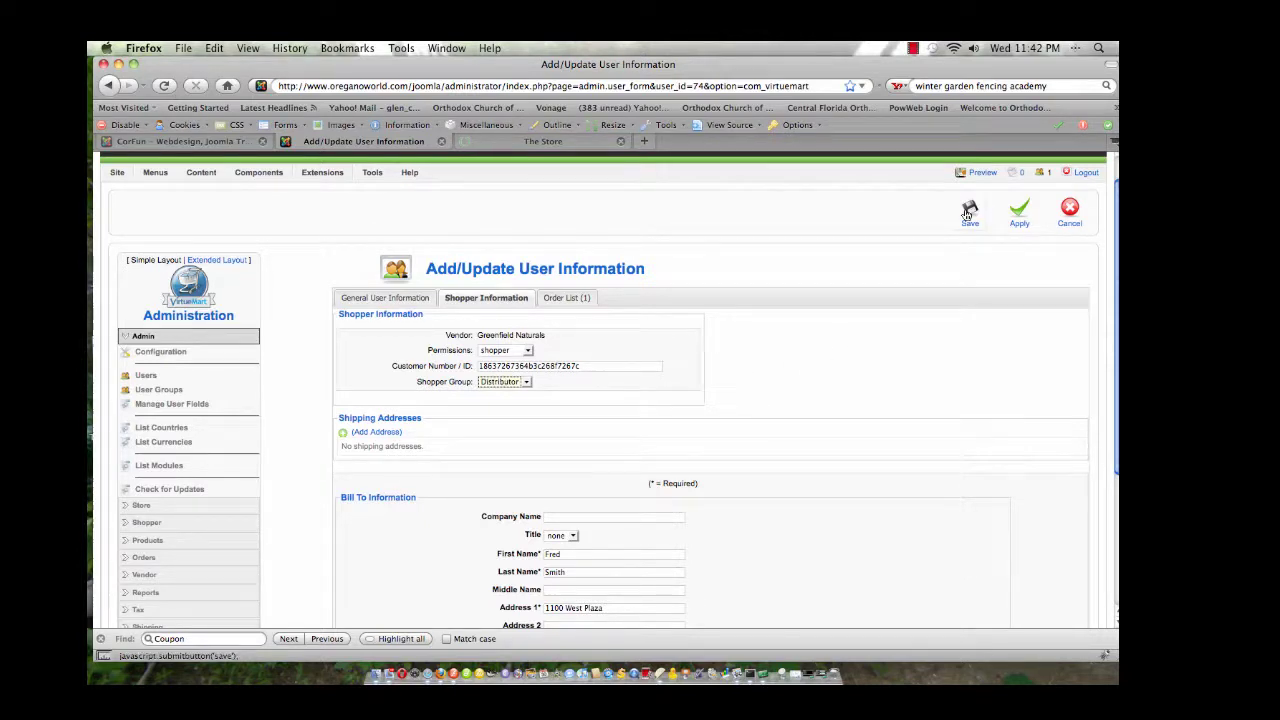
click(967, 213)
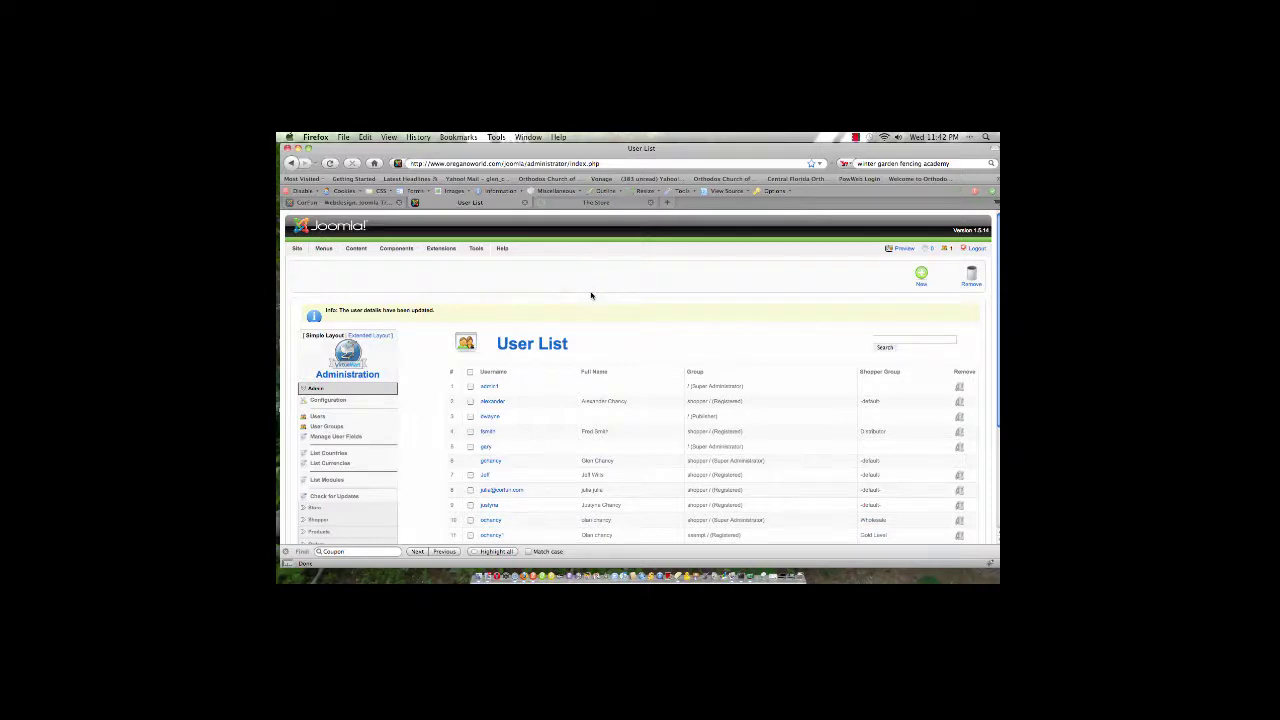
click(584, 205)
Step: Browse the Active Liquid Minerals and Vitamins category to find Active Liquid Calcium Concentrate listed at $17.99
scroll(570, 318, down, 3)
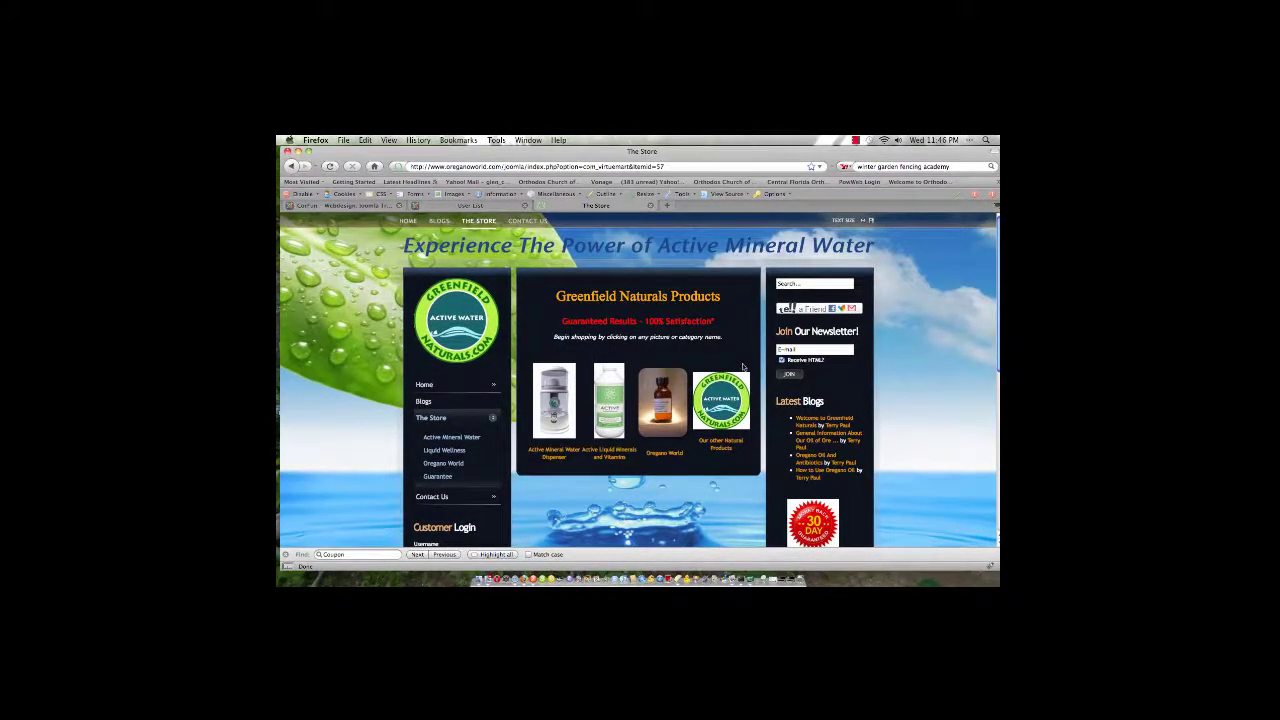
click(612, 393)
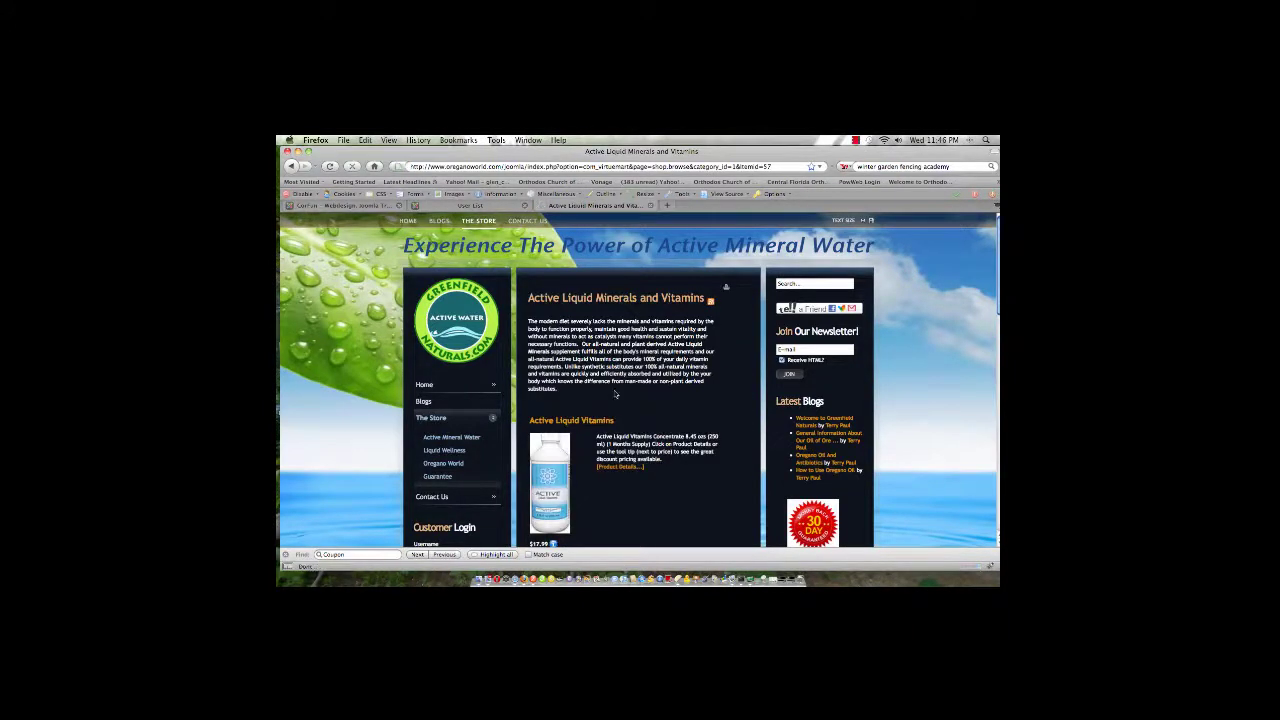
scroll(611, 390, down, 3)
scroll(680, 412, down, 5)
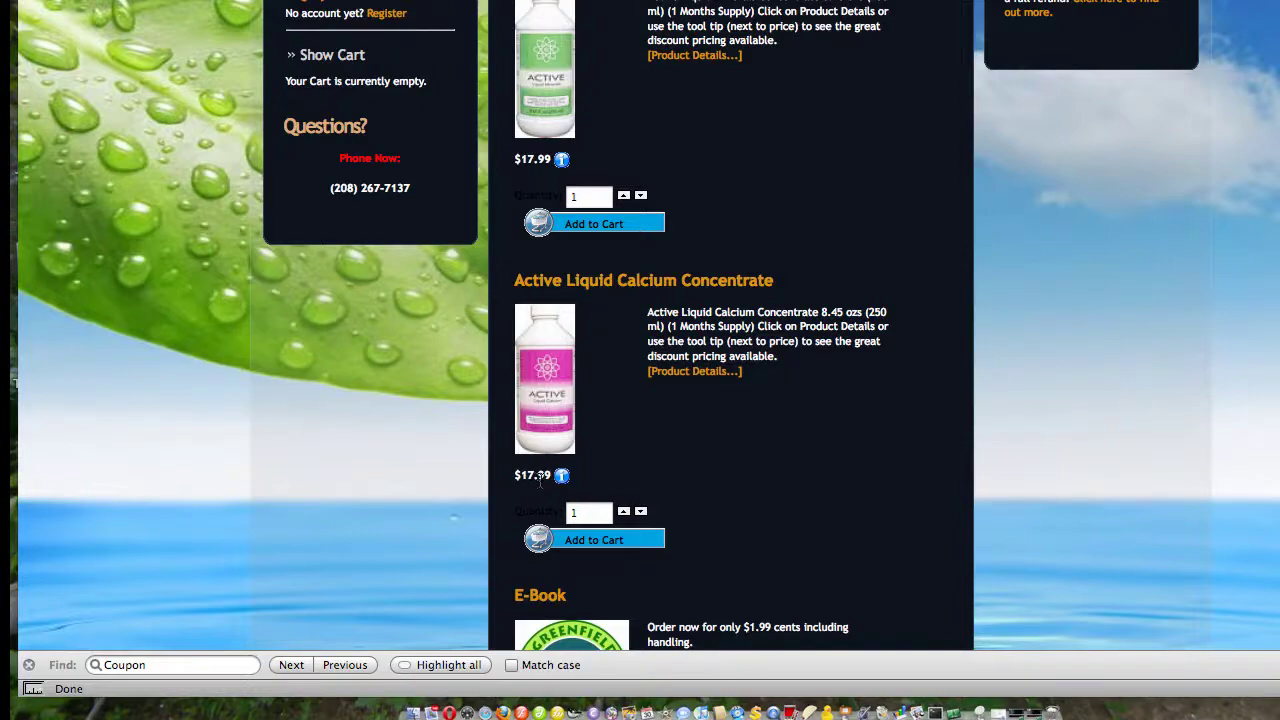
scroll(392, 438, up, 5)
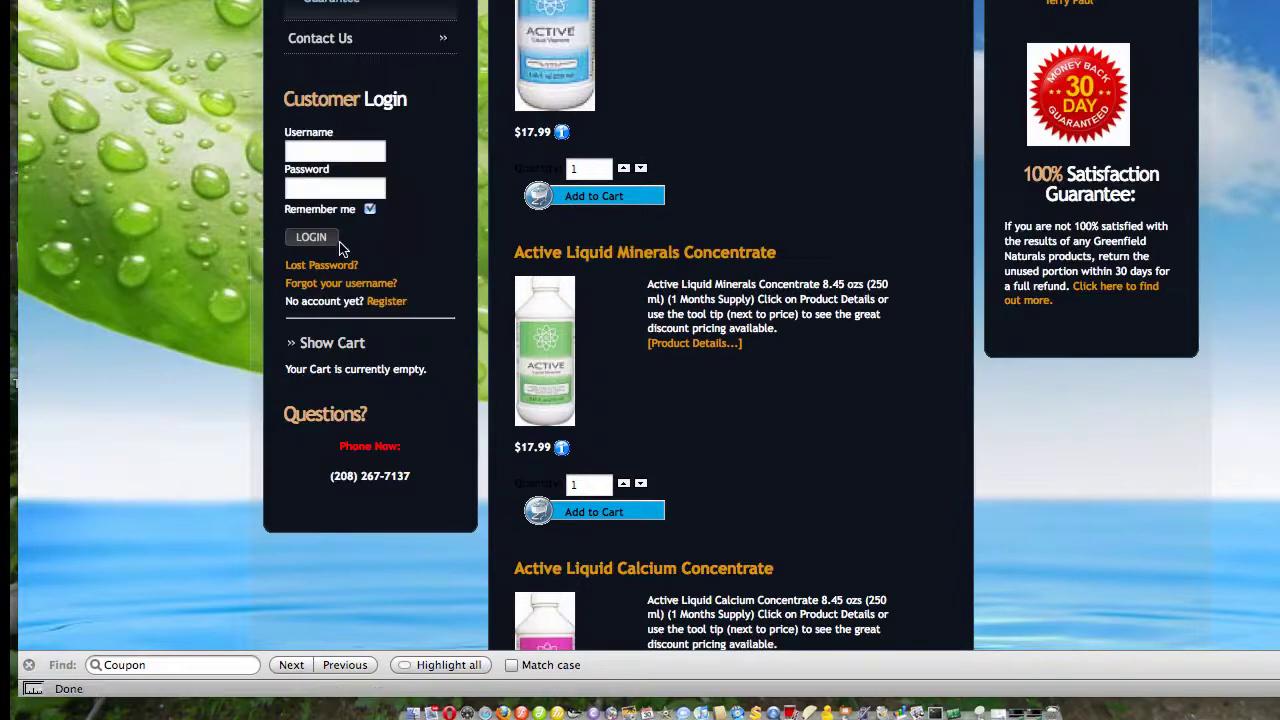
Step: Log in with the distributor shopper's username and password and confirm Calcium Concentrate now shows $8.95
click(335, 152)
text(smith)
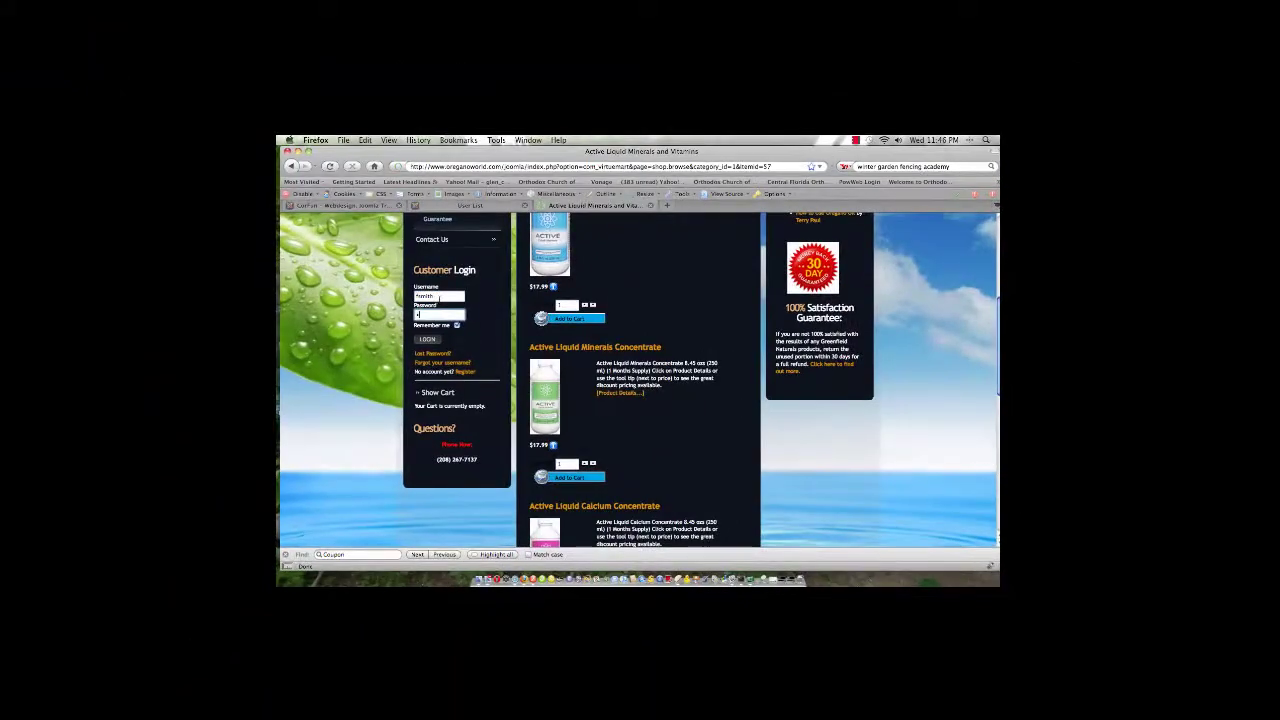
text(password)
key(Return)
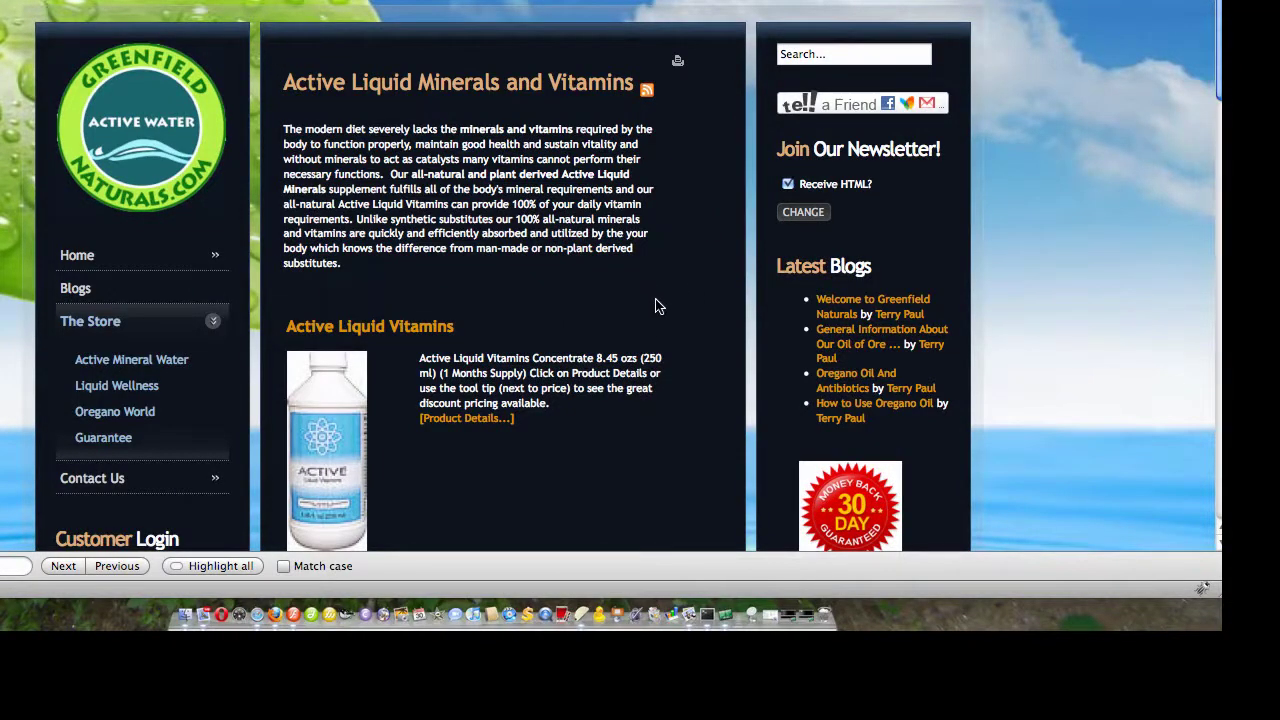
scroll(657, 331, down, 15)
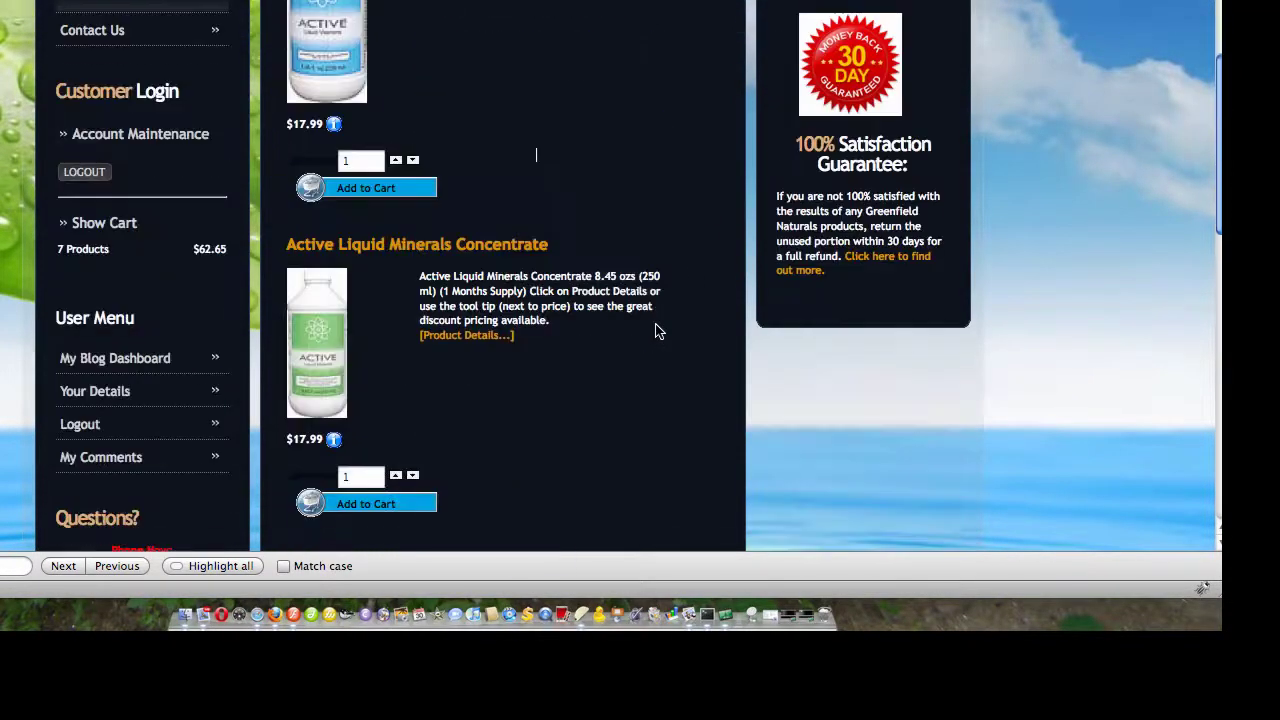
scroll(656, 331, down, 4)
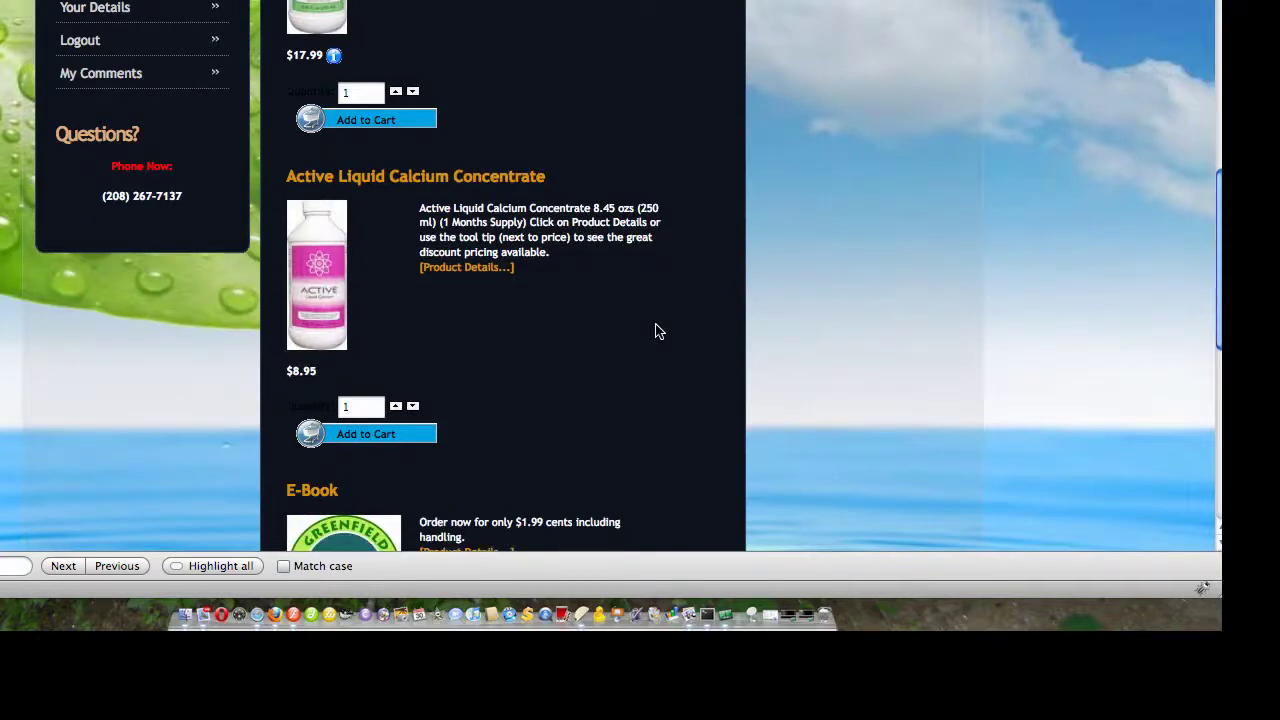